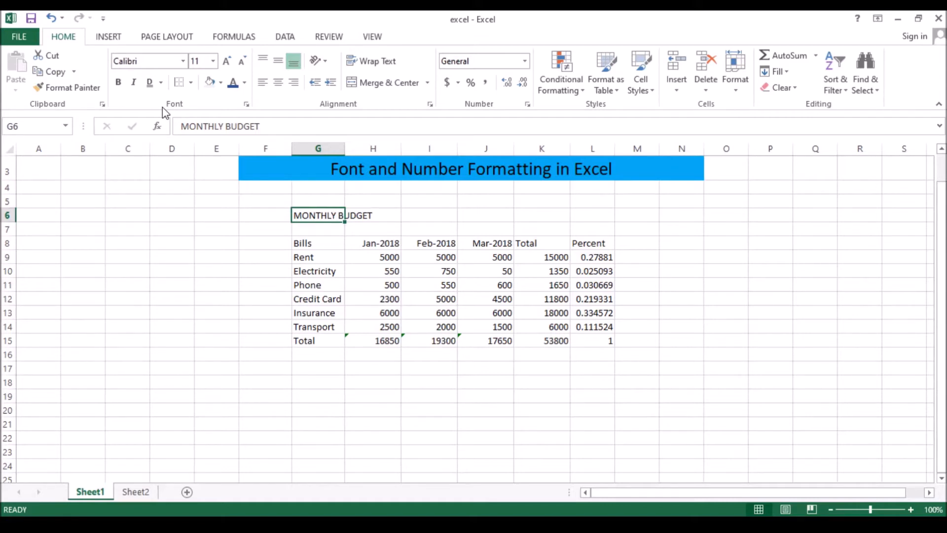
Format the MONTHLY BUDGET title in G6 as bold Arial Black at size 22.
click(213, 61)
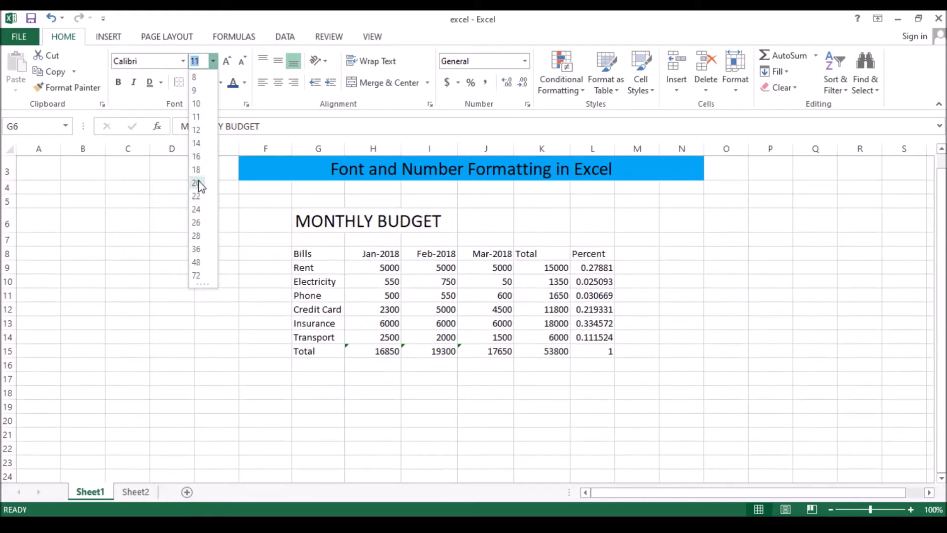
click(198, 183)
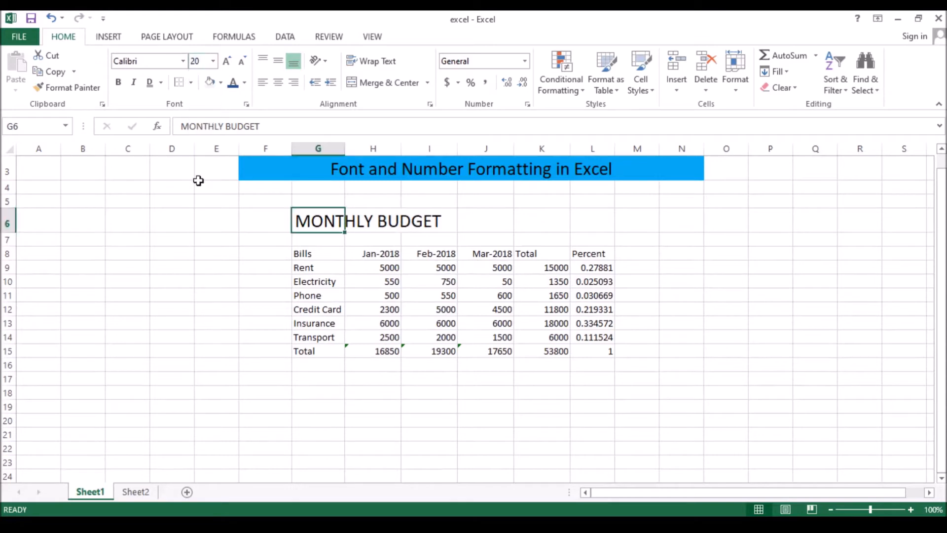
double_click(227, 62)
click(227, 62)
double_click(242, 64)
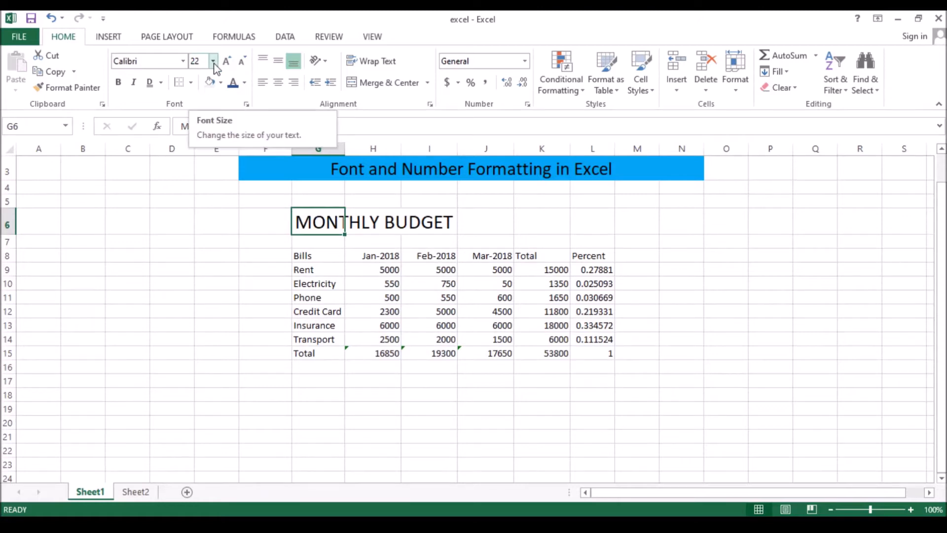
click(183, 63)
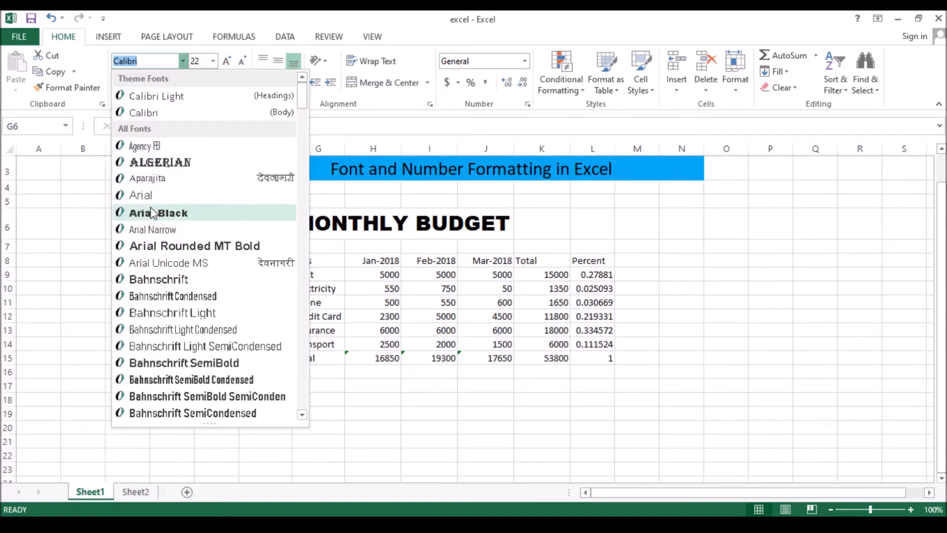
click(155, 213)
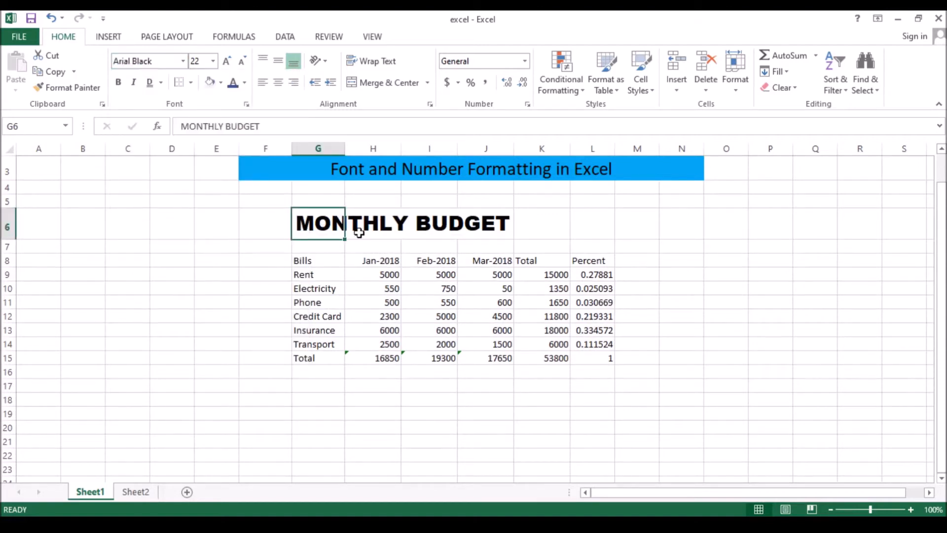
click(120, 85)
Try italic, double underline and single underline on the MONTHLY BUDGET title, removing both the underline and the italic.
click(136, 86)
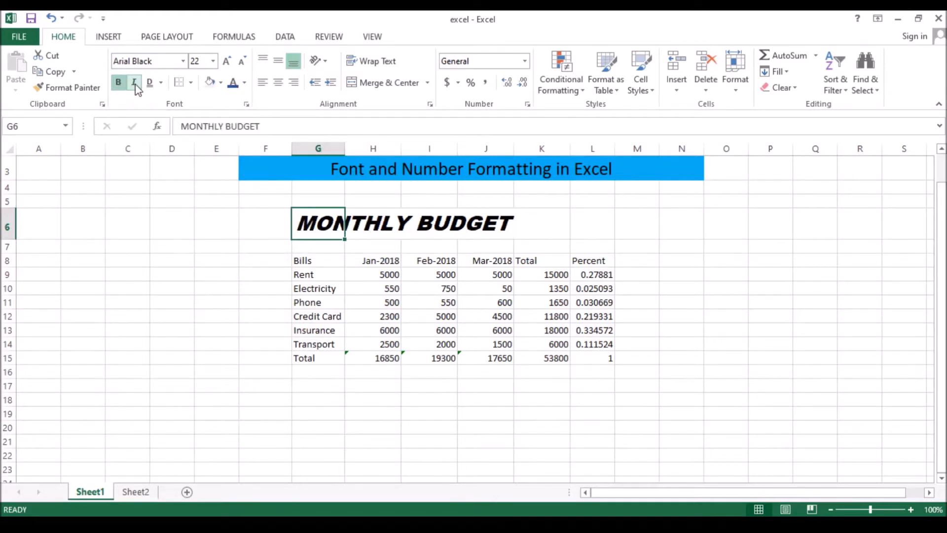
click(150, 86)
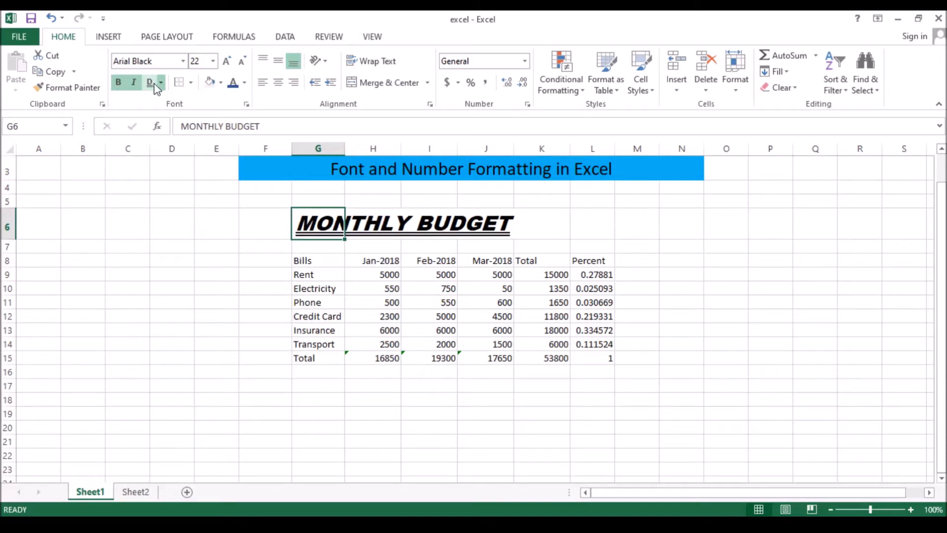
click(164, 89)
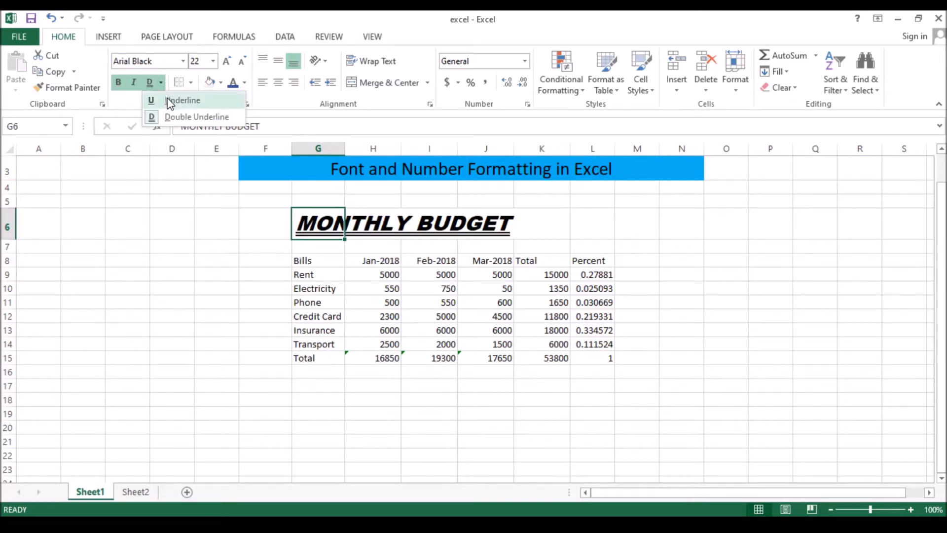
click(171, 103)
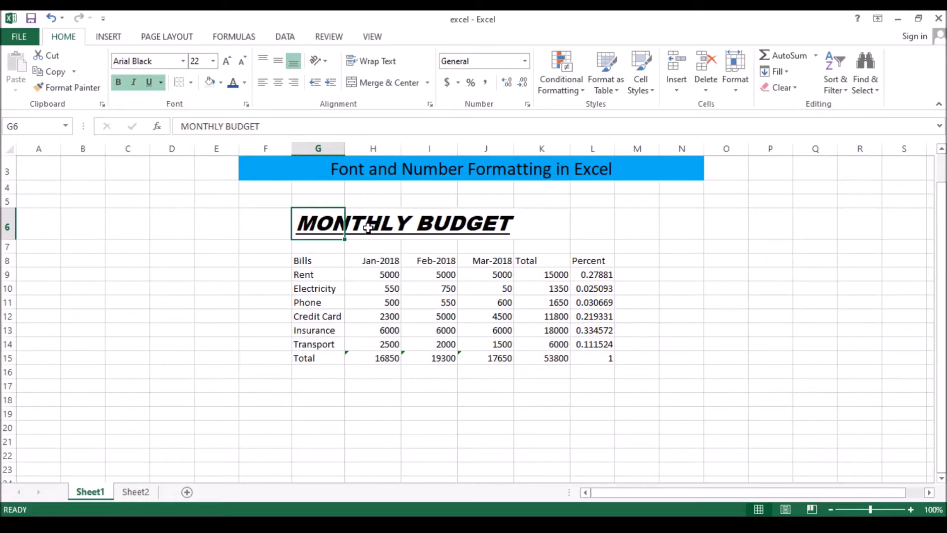
click(149, 85)
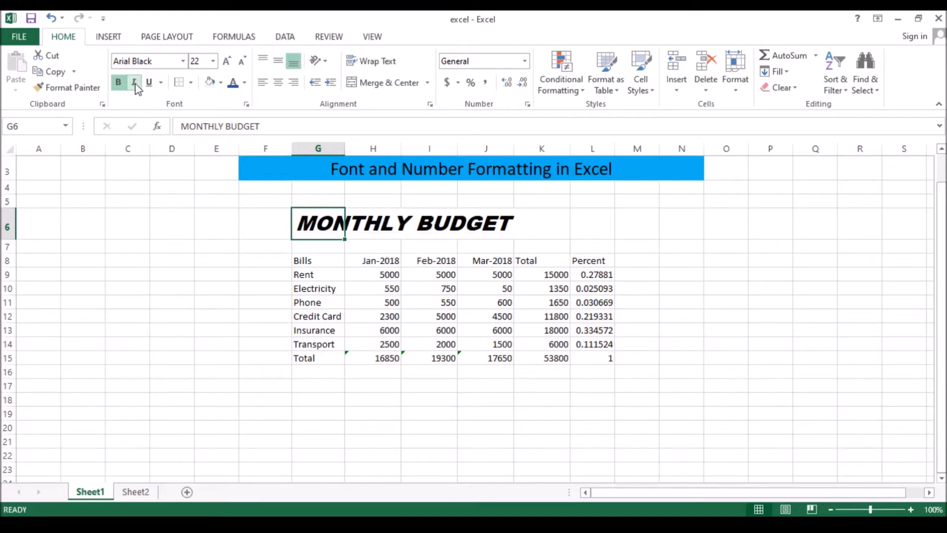
click(135, 83)
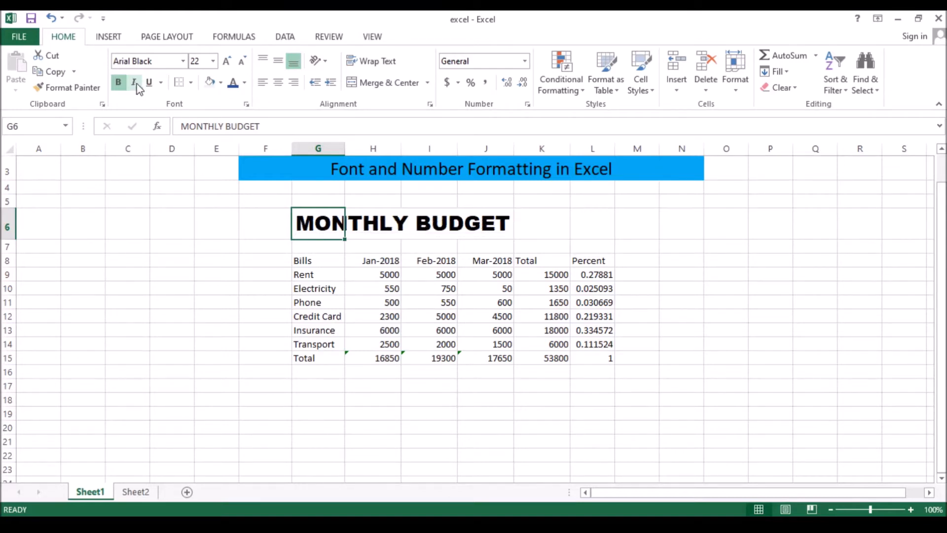
Fill the title cell with a light blue theme color, and merge and center it across G6:K6.
click(221, 84)
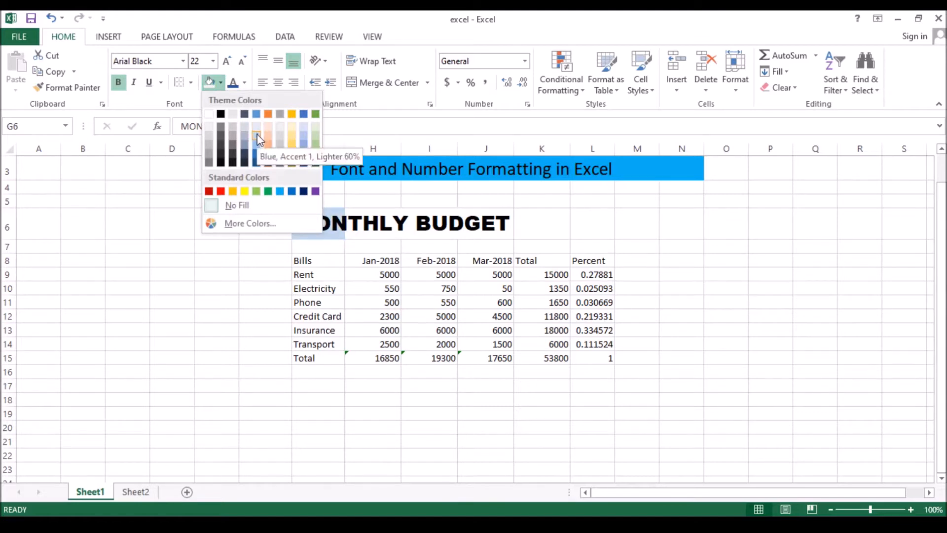
click(258, 147)
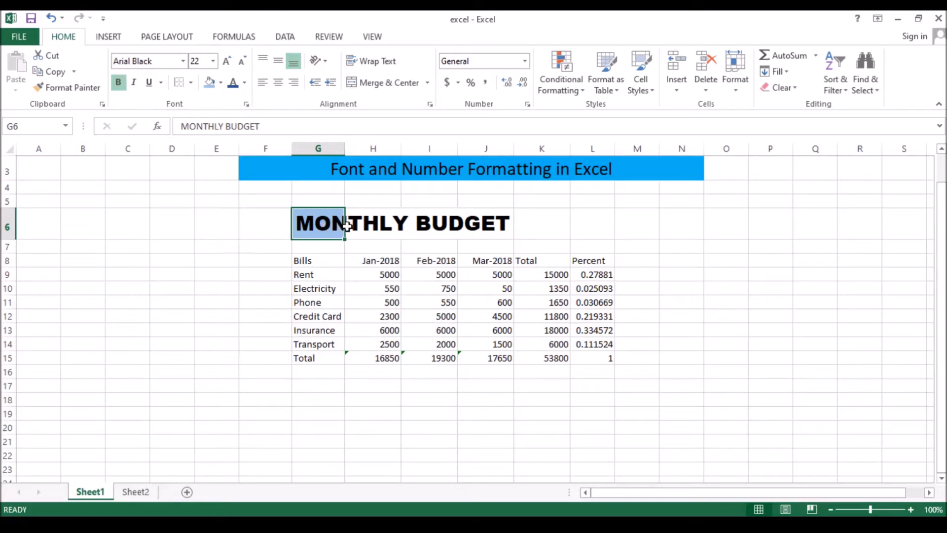
triple_click(332, 227)
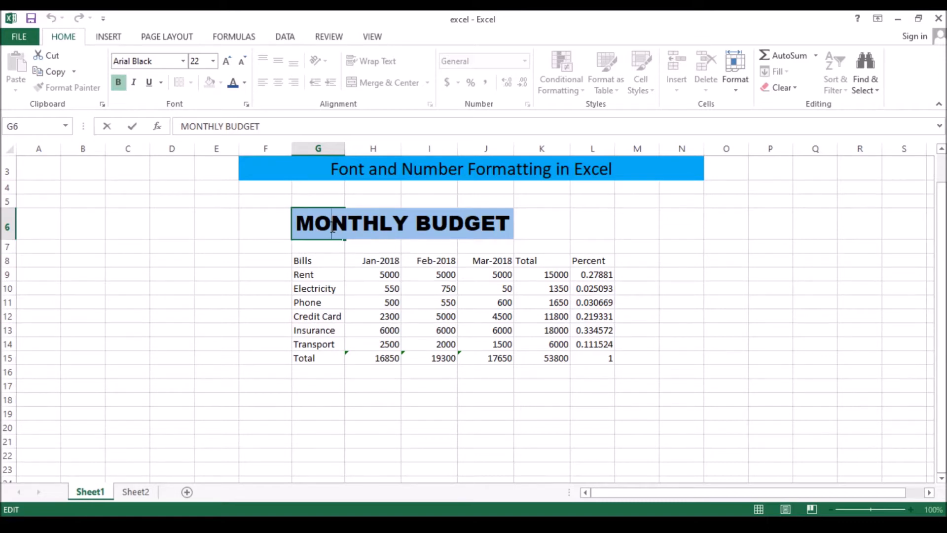
click(535, 225)
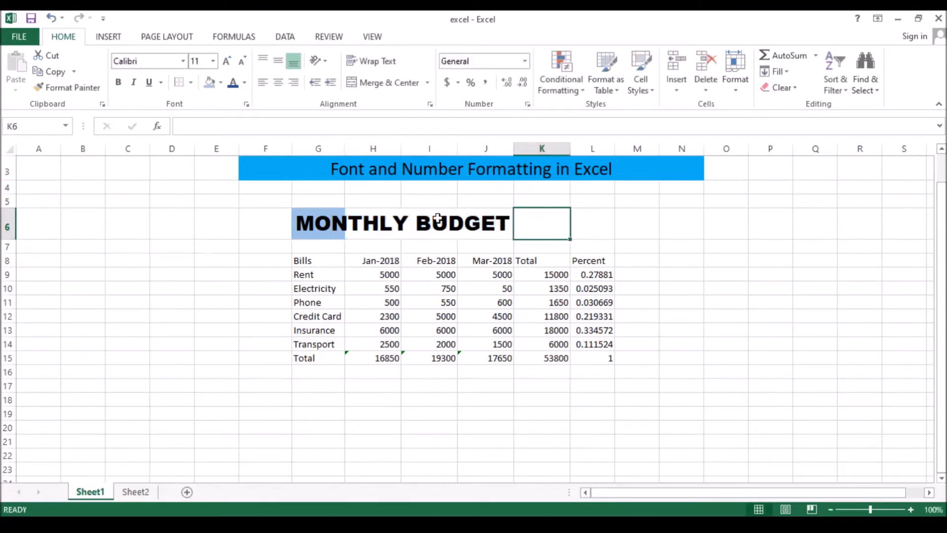
drag(326, 225, 534, 221)
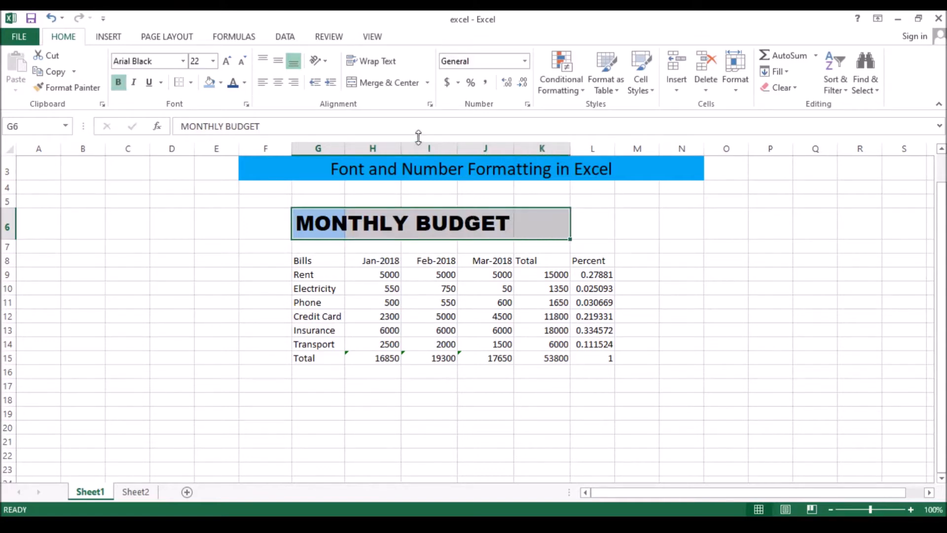
click(390, 83)
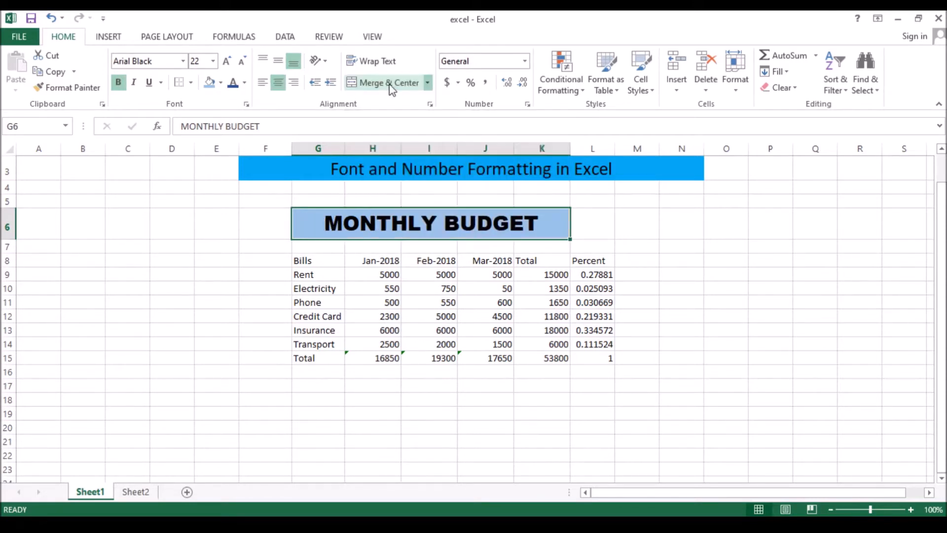
click(581, 235)
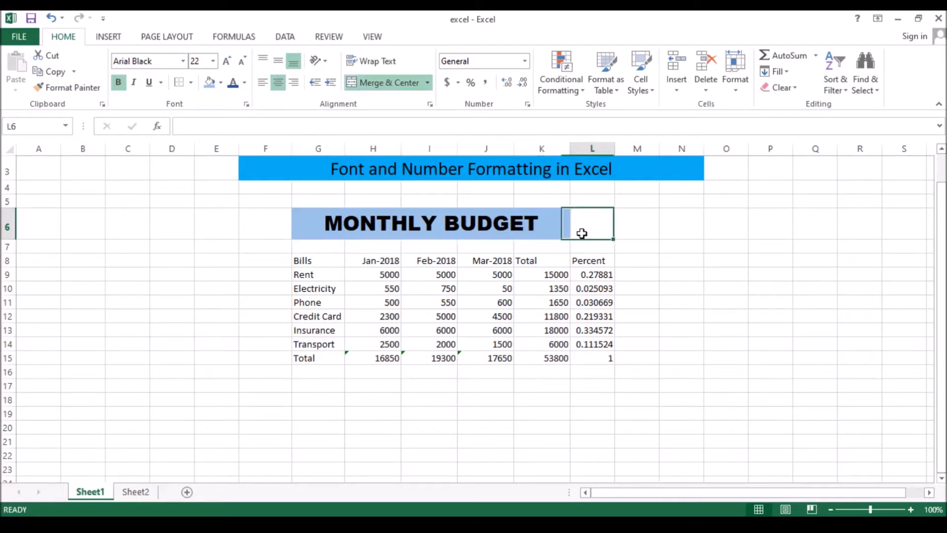
Set the font color of the merged MONTHLY BUDGET title to the black theme color.
click(475, 223)
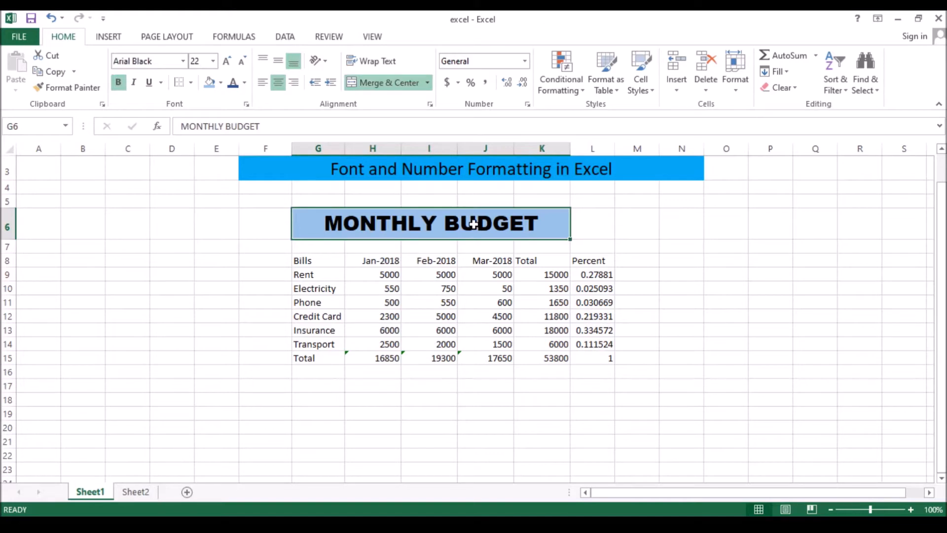
click(244, 84)
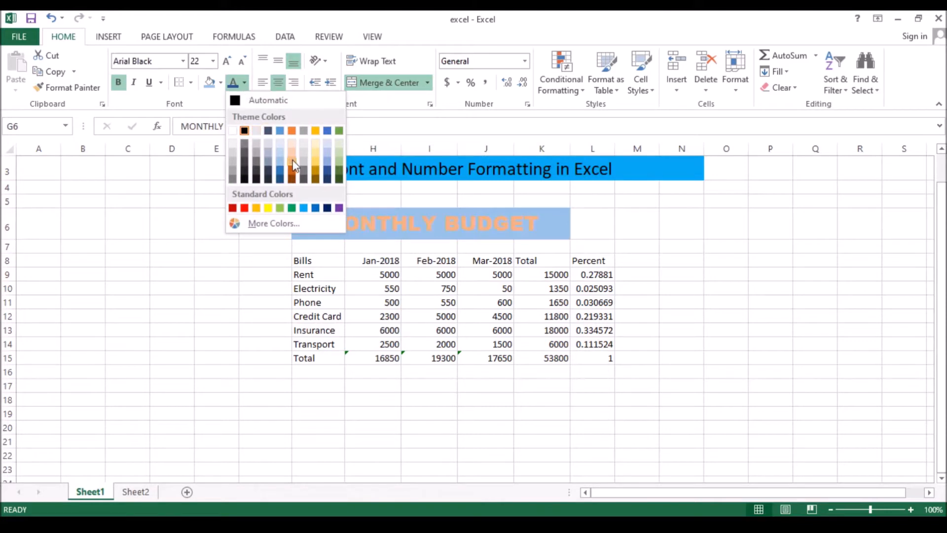
click(244, 131)
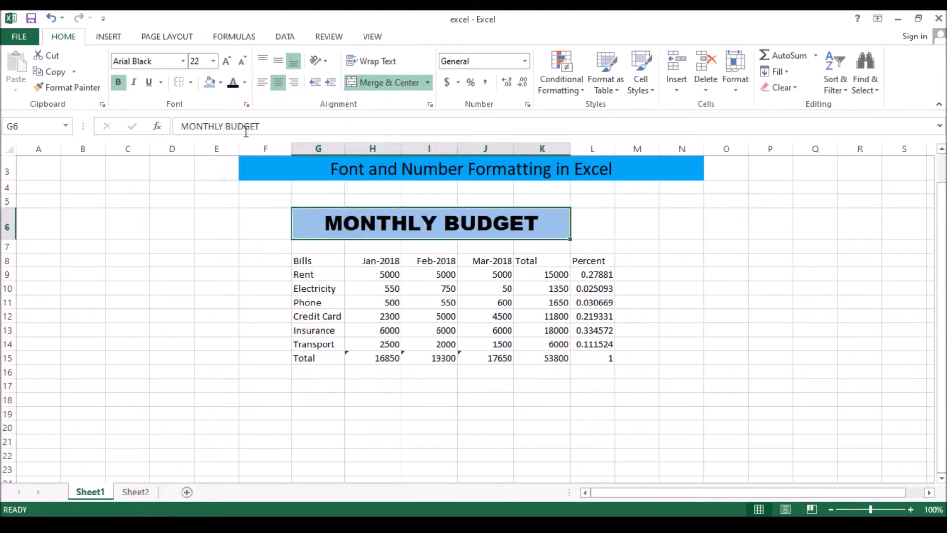
click(608, 233)
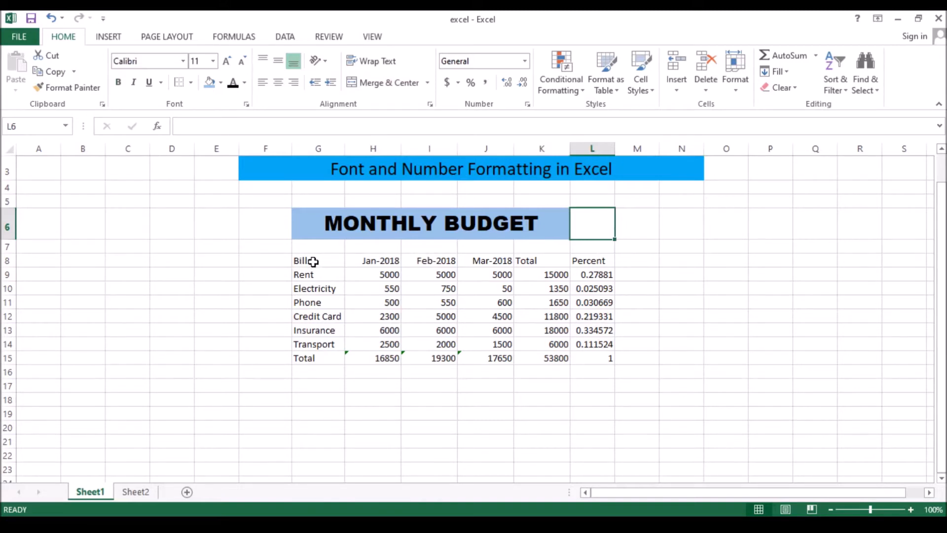
Make the table's header row G8:L8 bold with font size 12.
drag(313, 262, 573, 264)
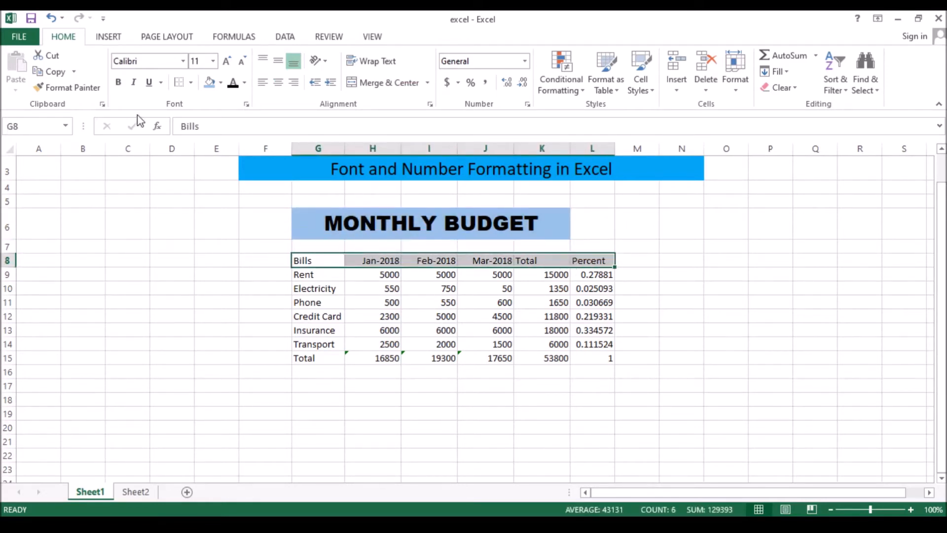
click(119, 83)
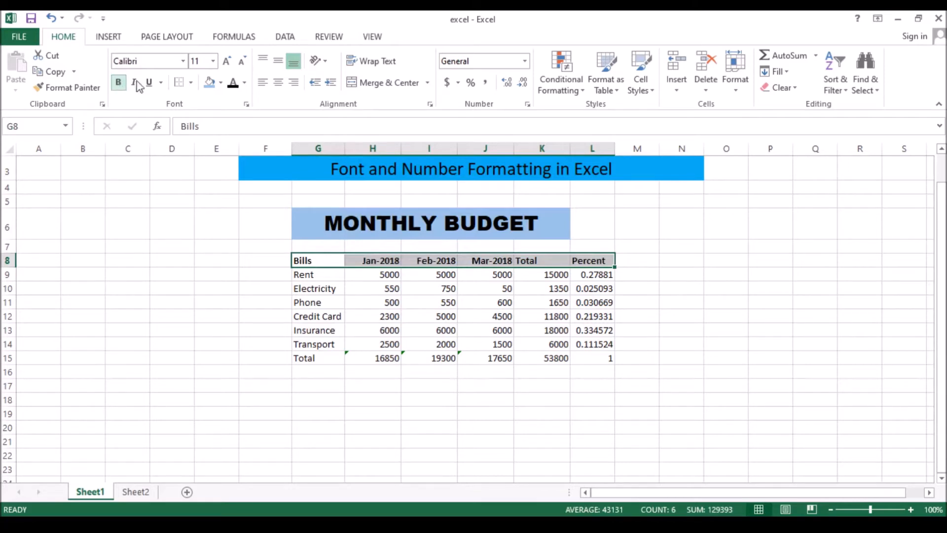
click(213, 63)
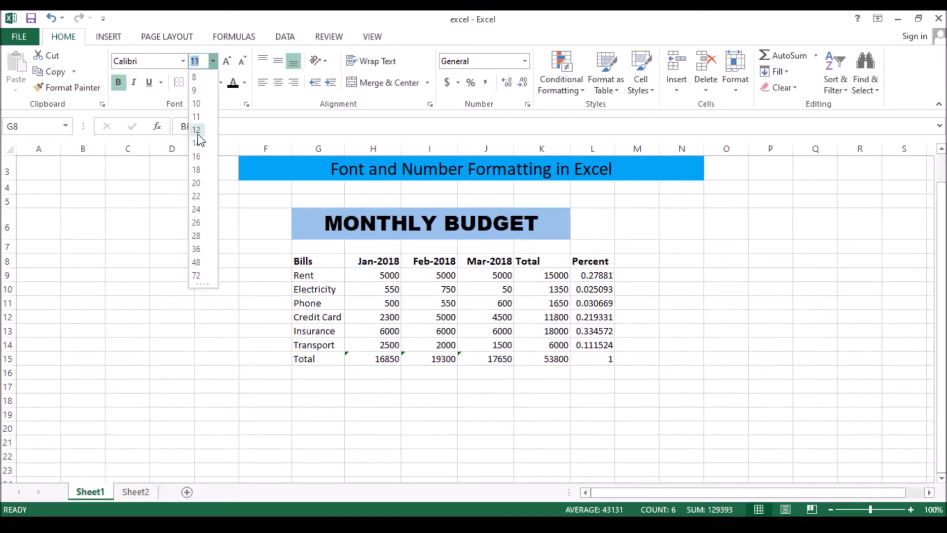
click(197, 130)
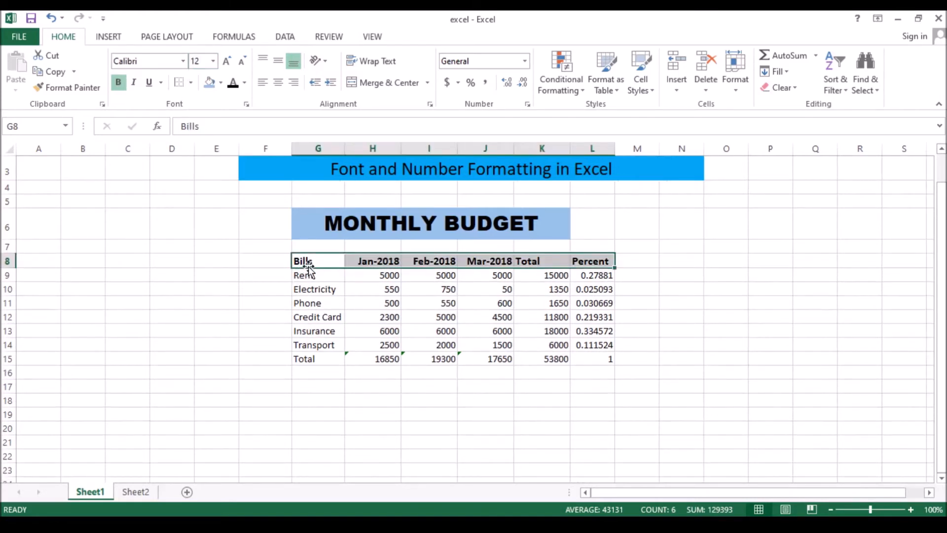
Make the bill names and Total label in G9:G15 bold with font size 12.
drag(308, 277, 315, 354)
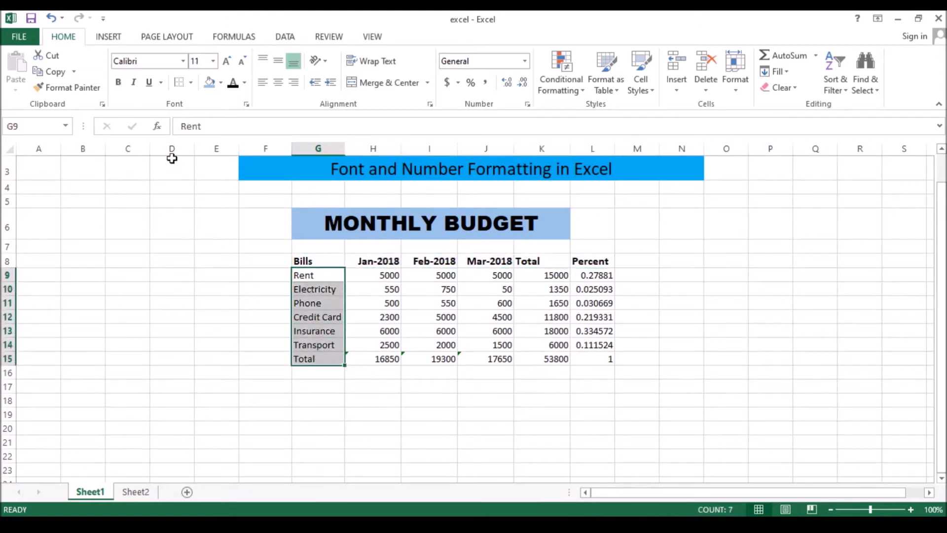
click(118, 82)
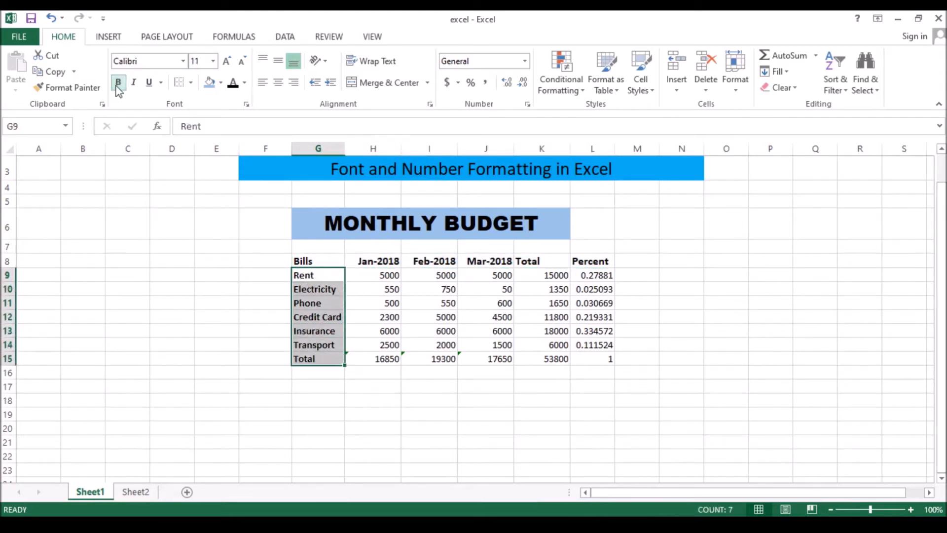
click(213, 60)
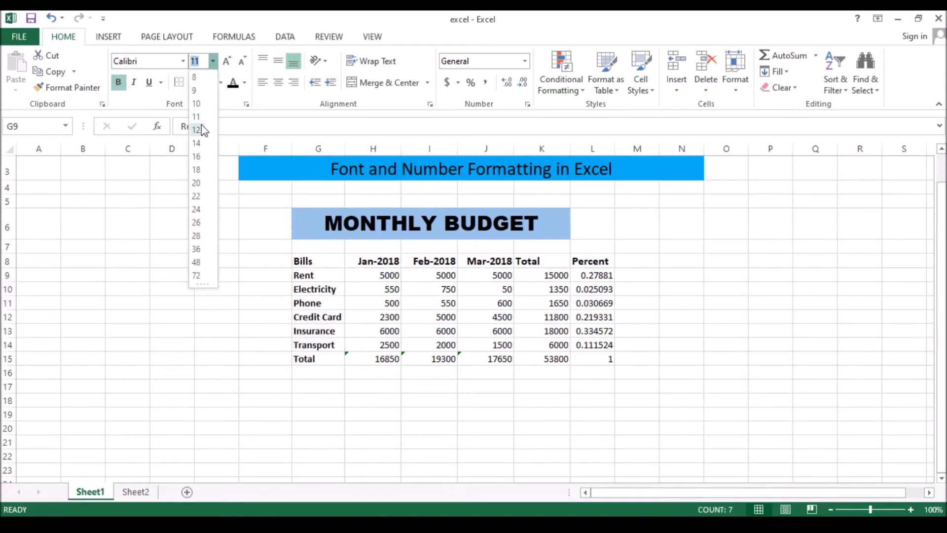
click(198, 129)
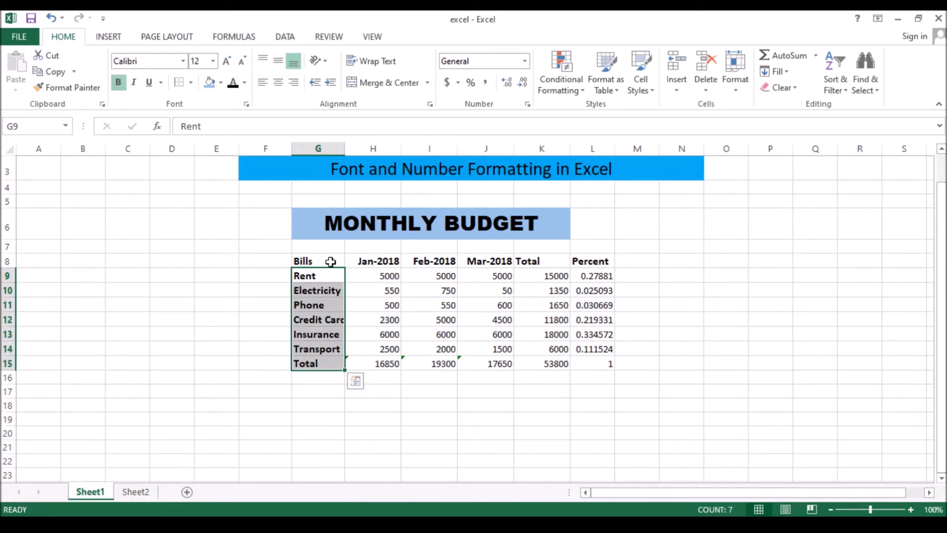
Fill the row labels G9:G15 and the header row G8:L8 with the same light blue as the title.
click(220, 83)
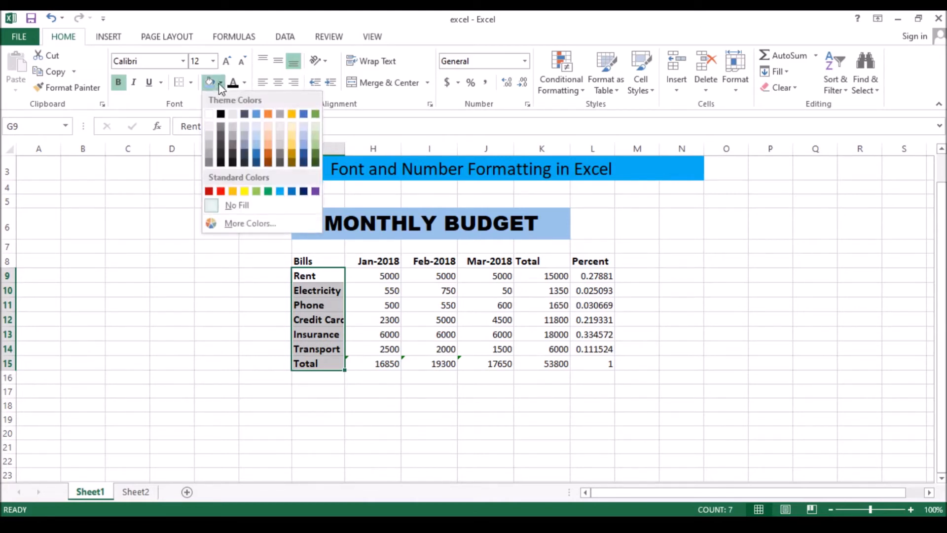
click(256, 147)
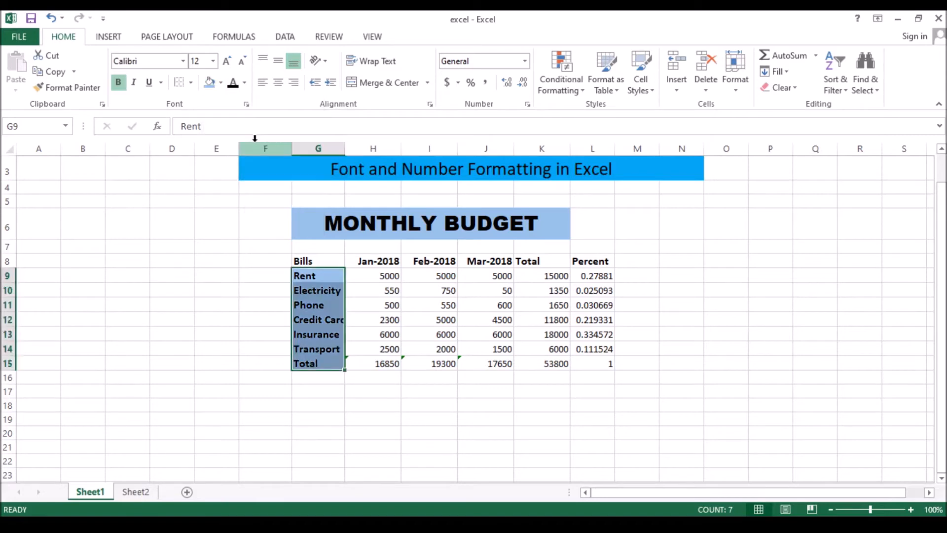
click(320, 259)
drag(319, 260, 579, 262)
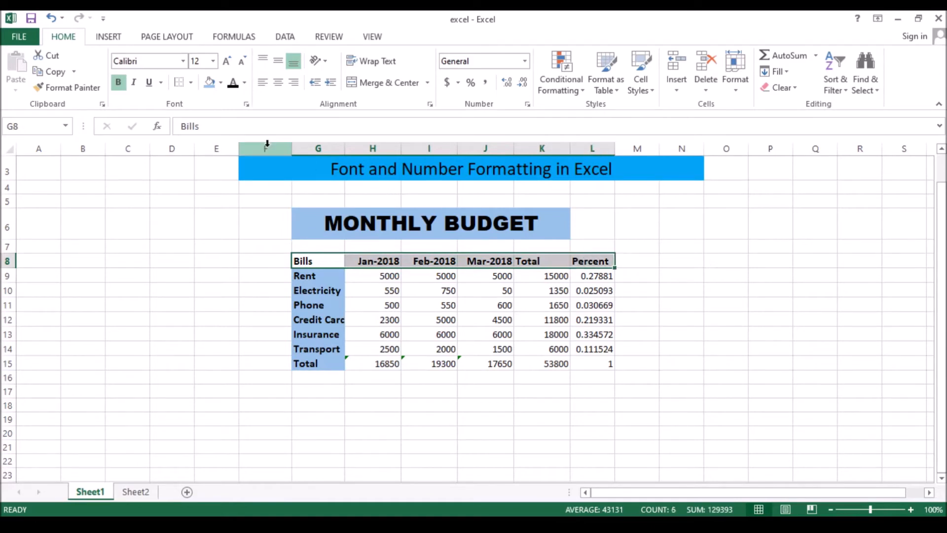
click(209, 84)
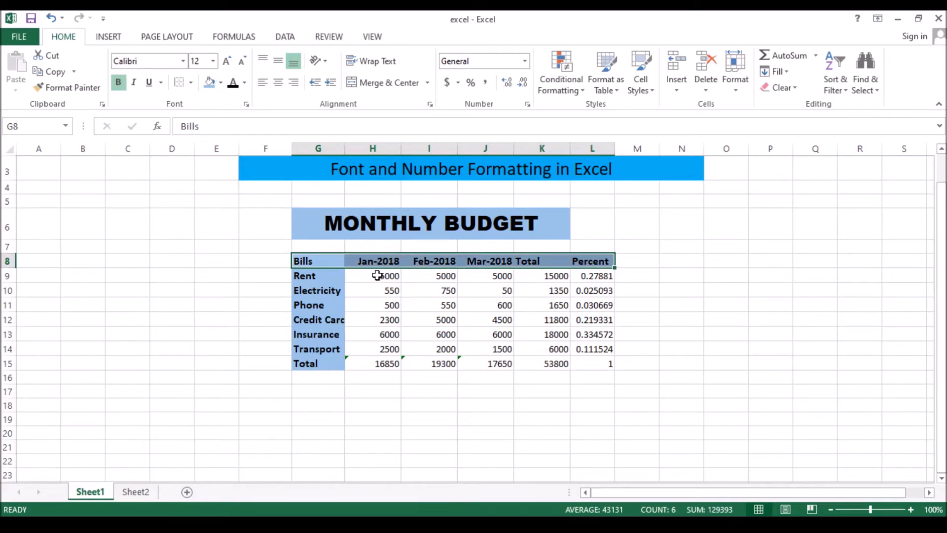
Fill the figures in H9:L15 with light orange and set their font color to the darkest black-column theme shade.
drag(378, 275, 585, 360)
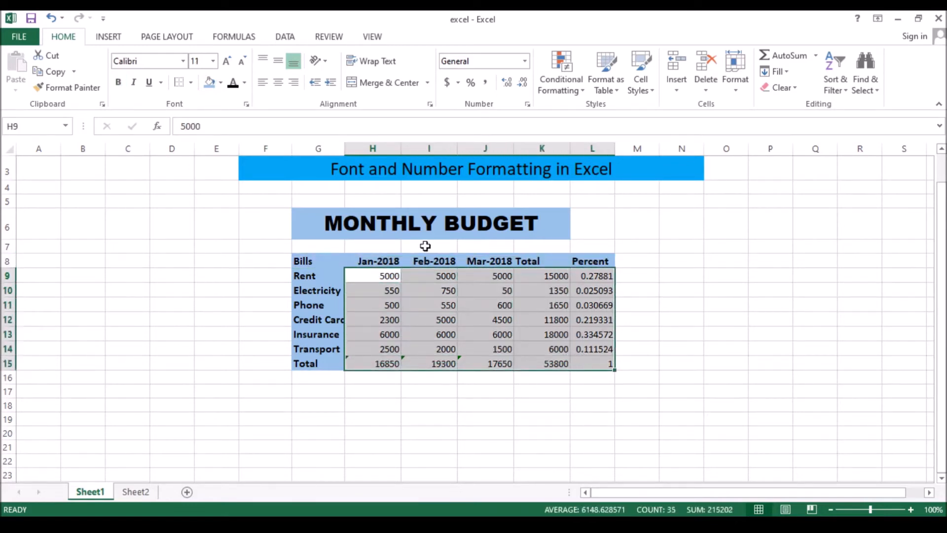
click(220, 83)
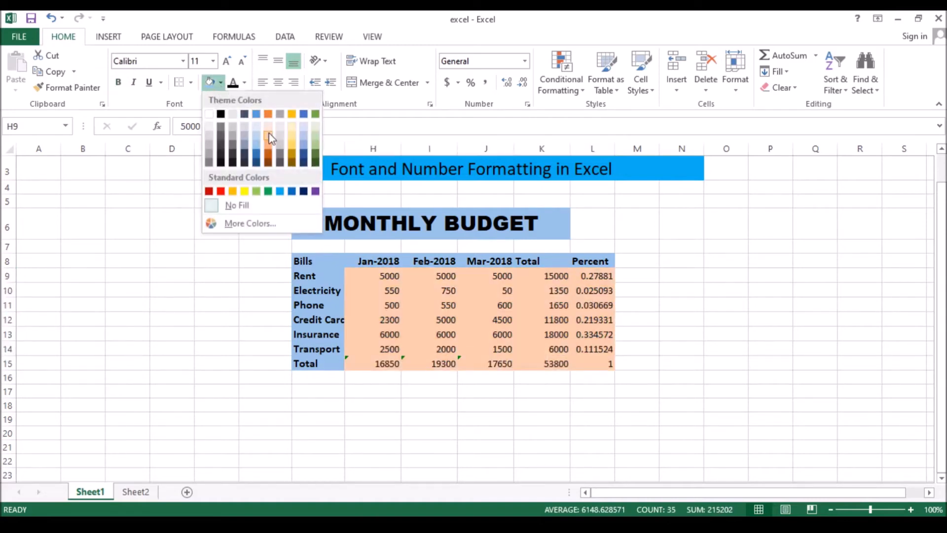
click(270, 148)
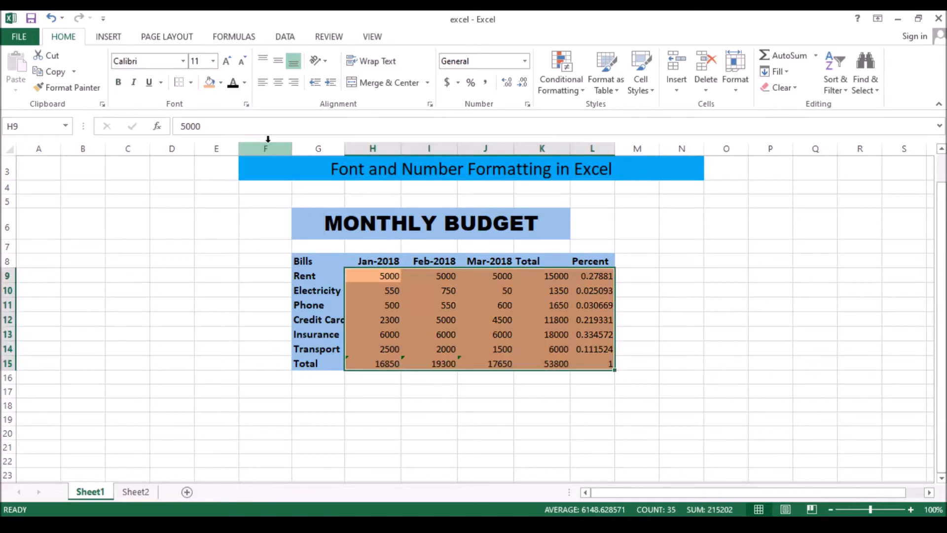
click(245, 86)
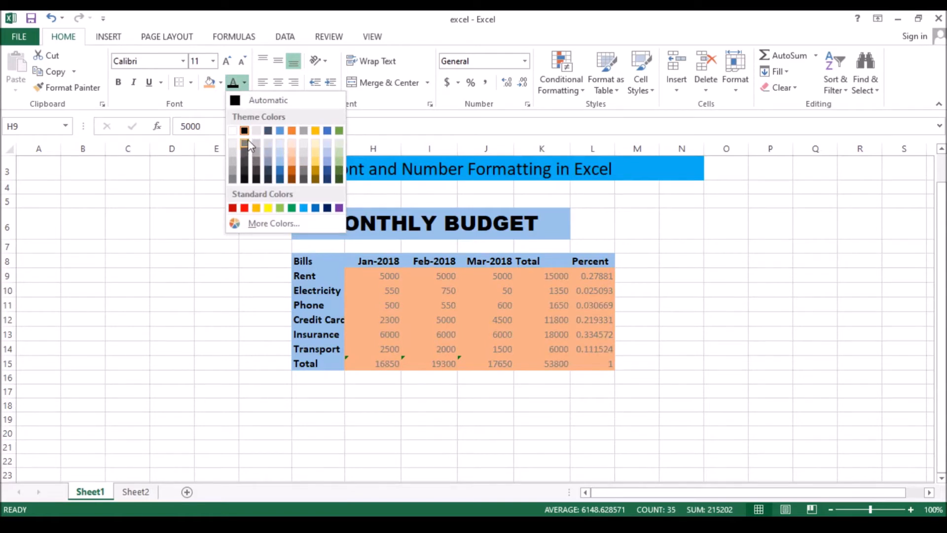
click(245, 179)
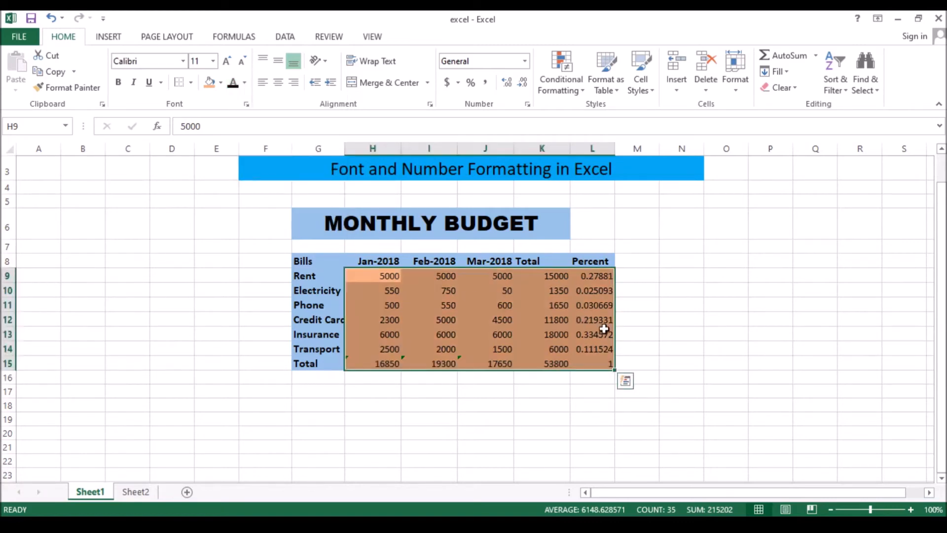
click(630, 335)
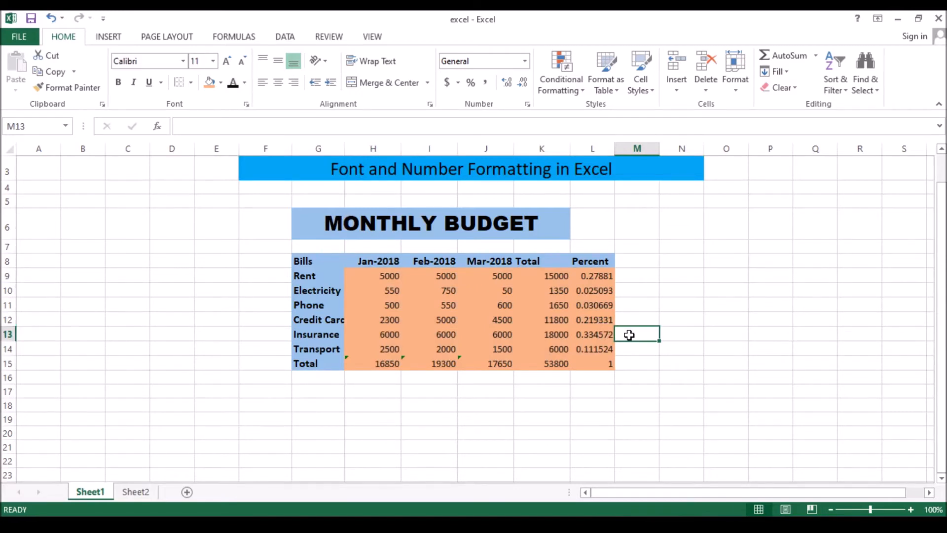
click(317, 262)
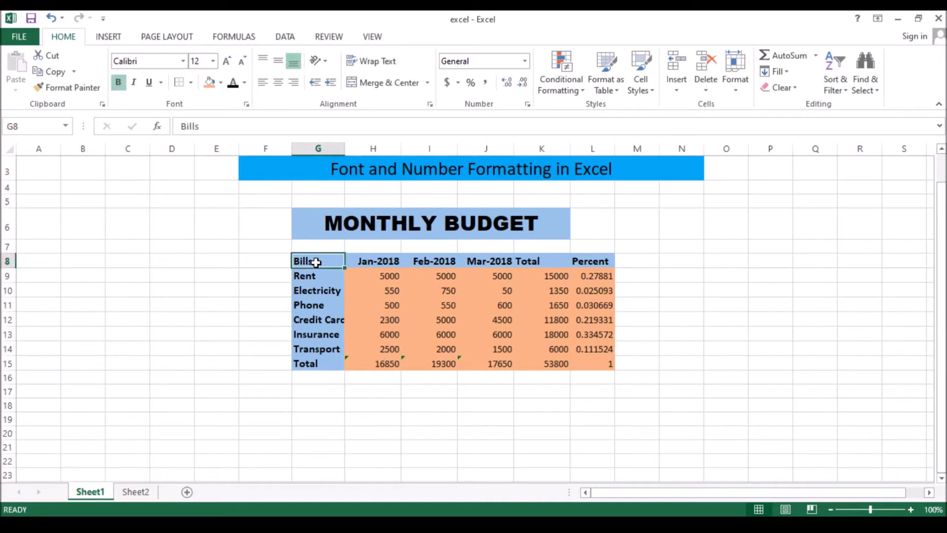
drag(316, 262, 588, 262)
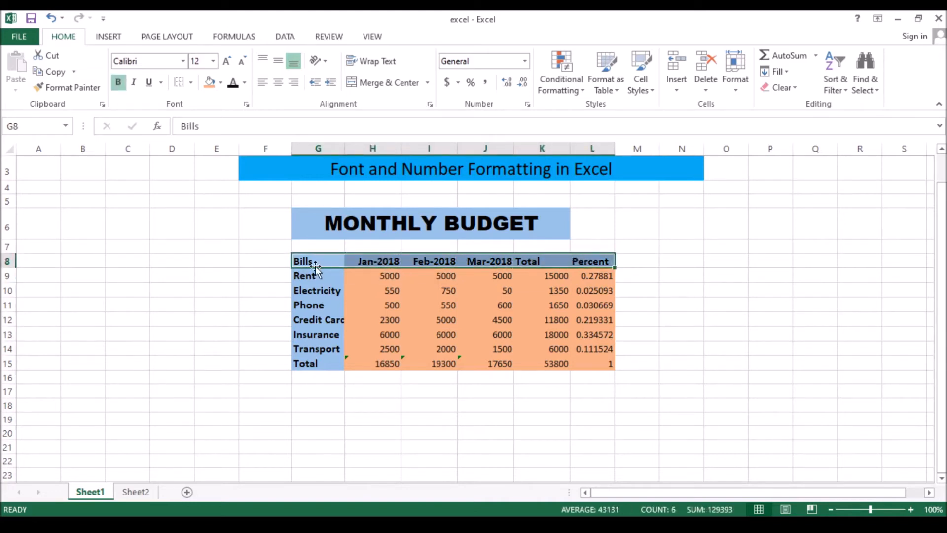
drag(316, 262, 311, 363)
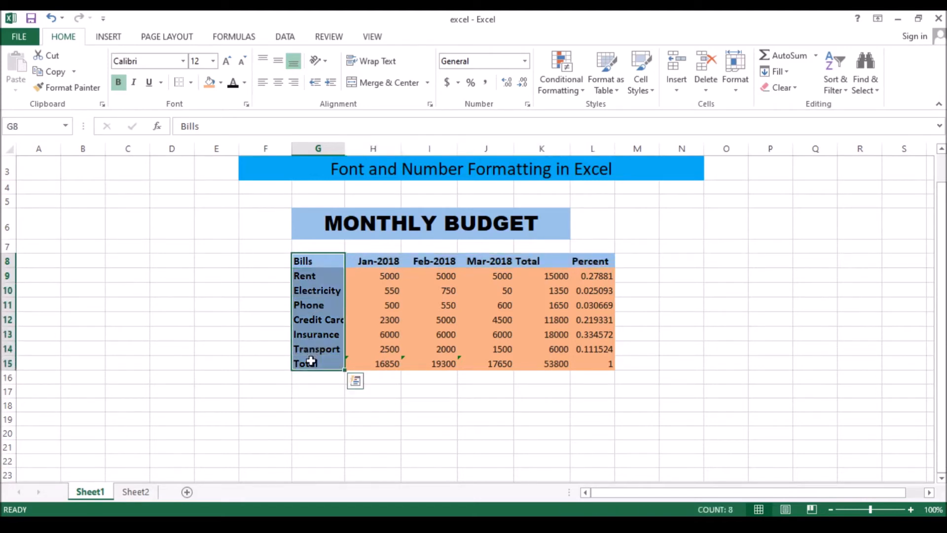
click(597, 366)
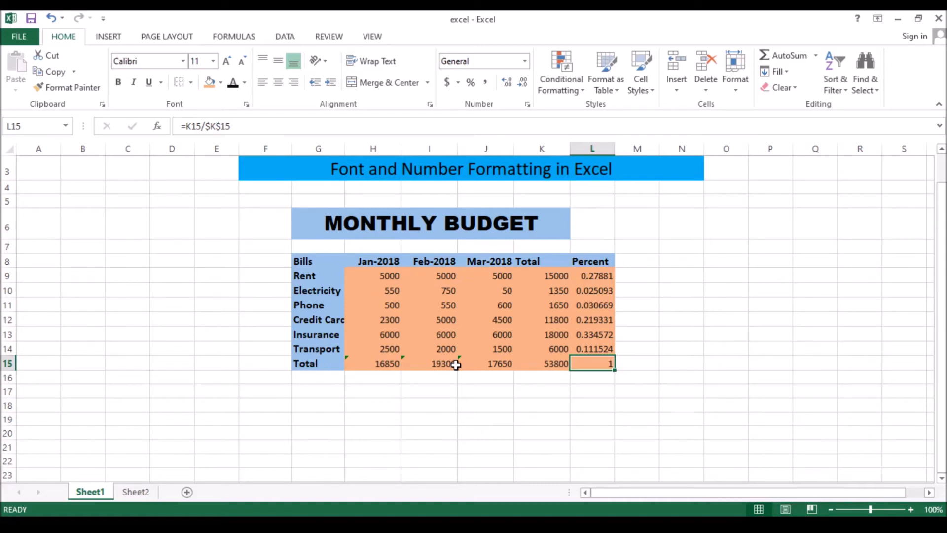
Add a thick bottom border to the Transport row G14:L14, just above the Total row.
drag(329, 349, 591, 349)
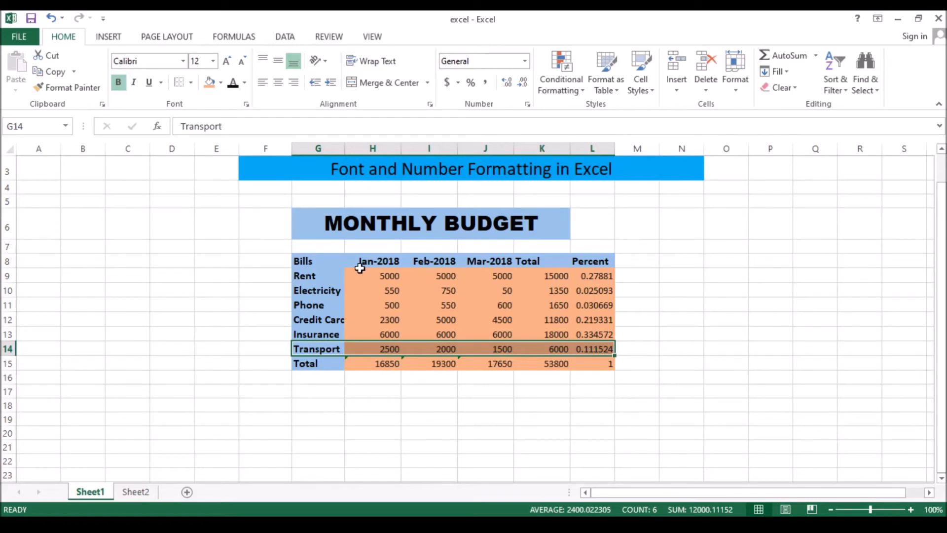
click(191, 83)
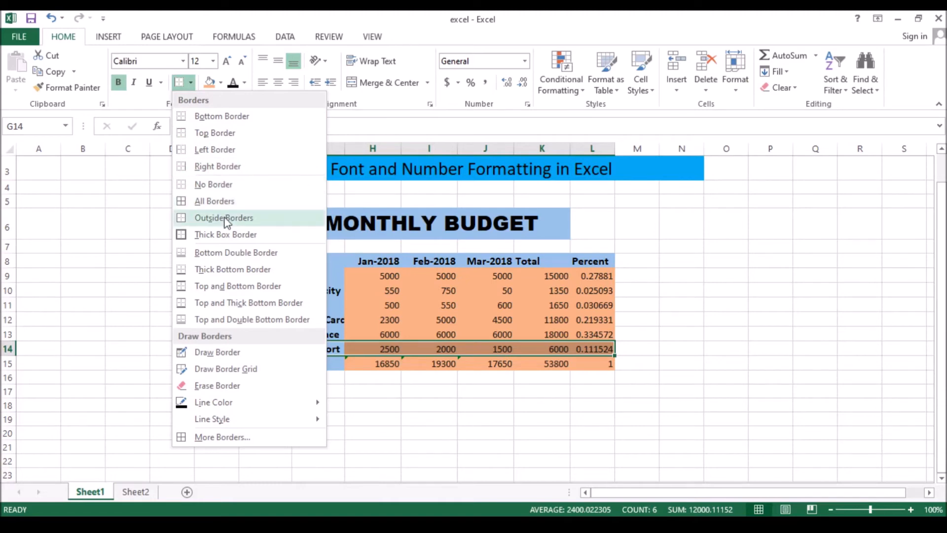
click(223, 271)
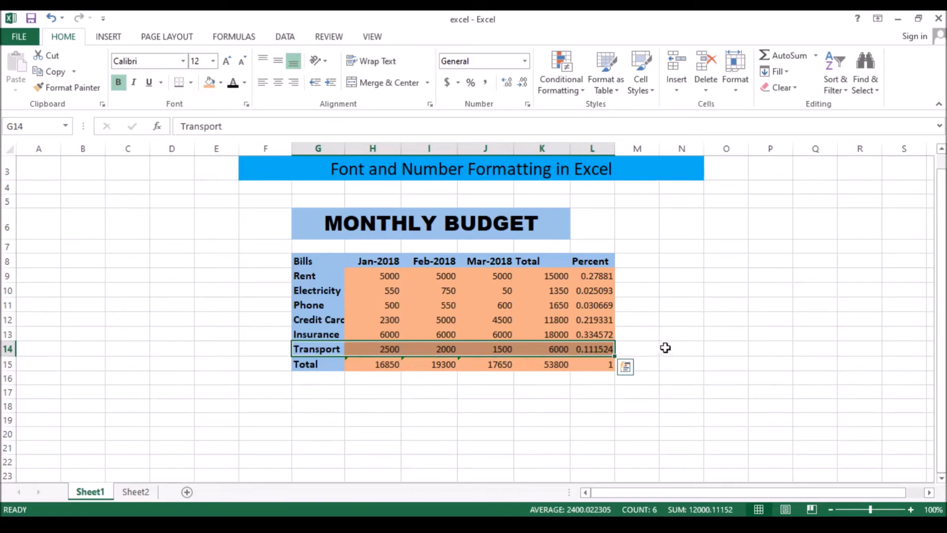
click(681, 337)
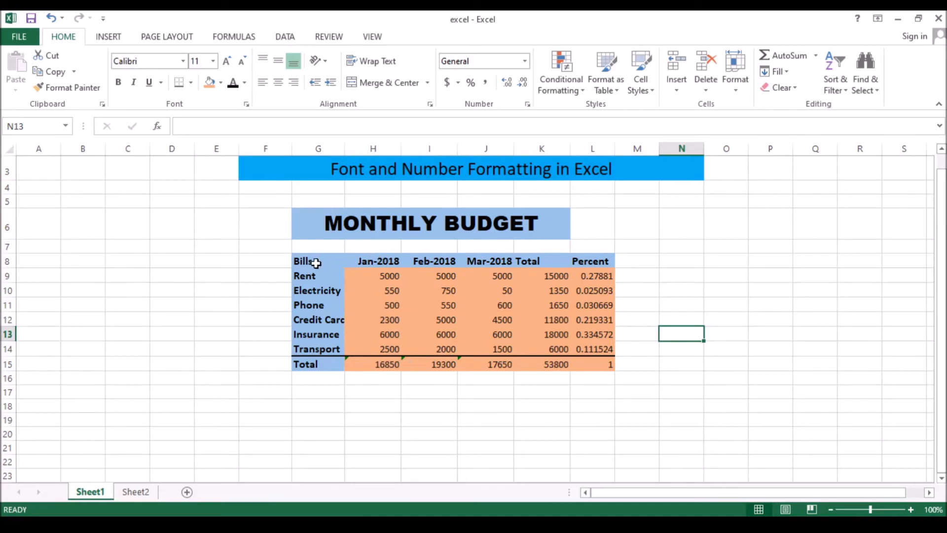
Add a thick bottom border to the header row G8:L8.
drag(316, 262, 579, 260)
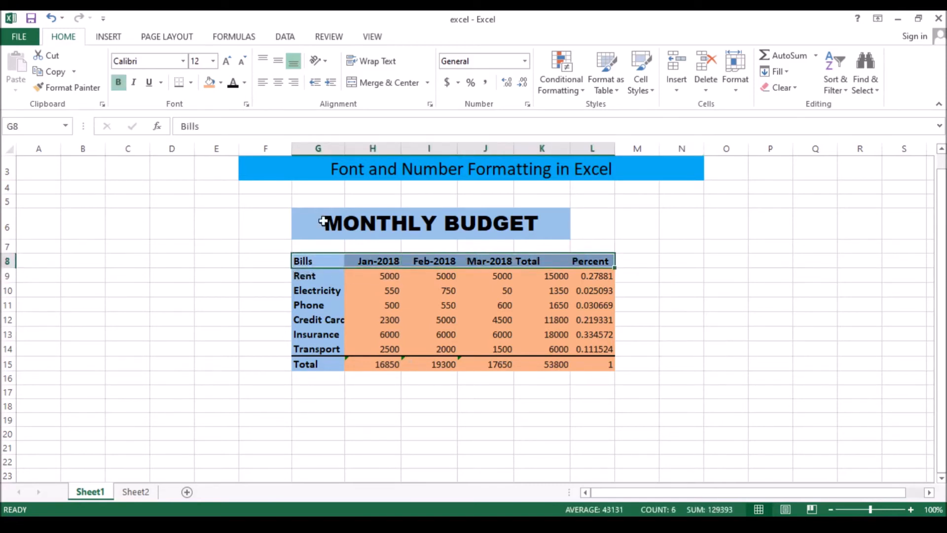
click(190, 83)
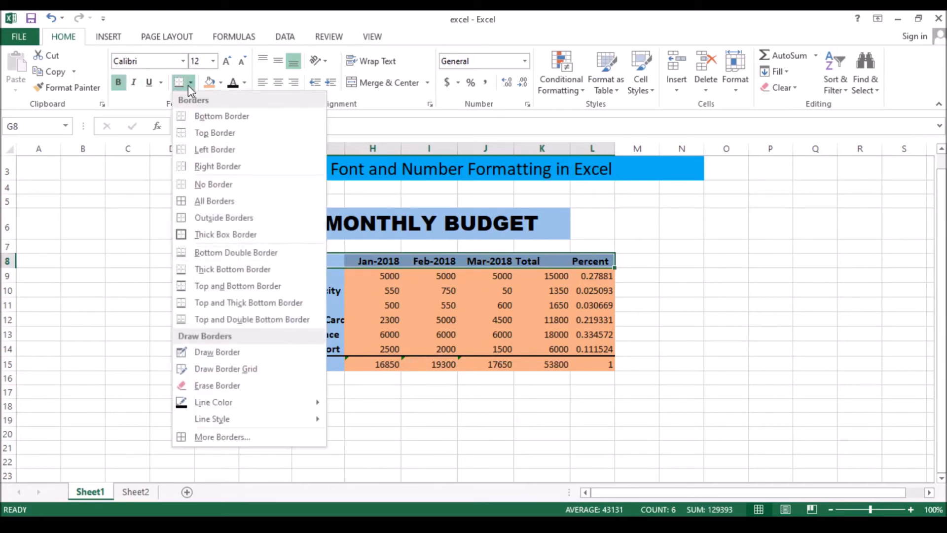
click(227, 269)
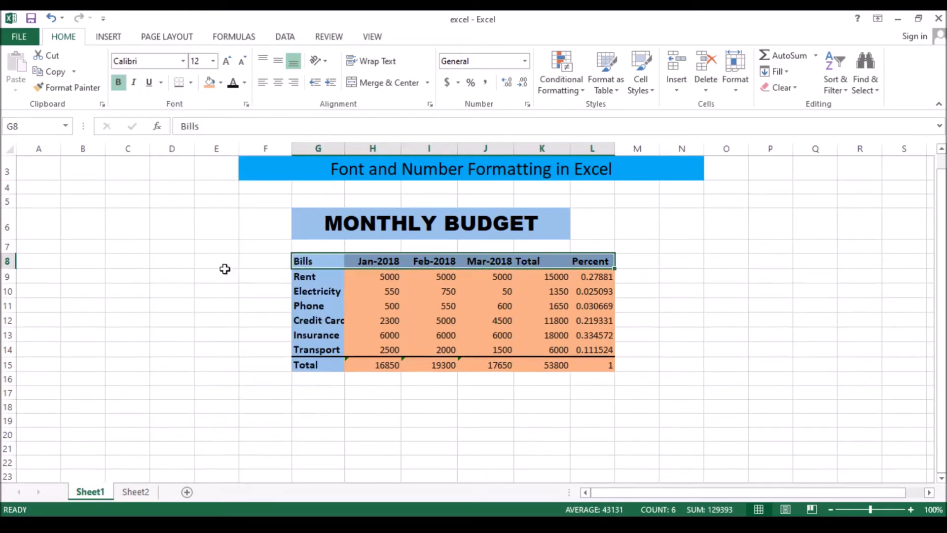
click(547, 309)
Add a left border to the Total column K8:K15.
drag(533, 263, 540, 364)
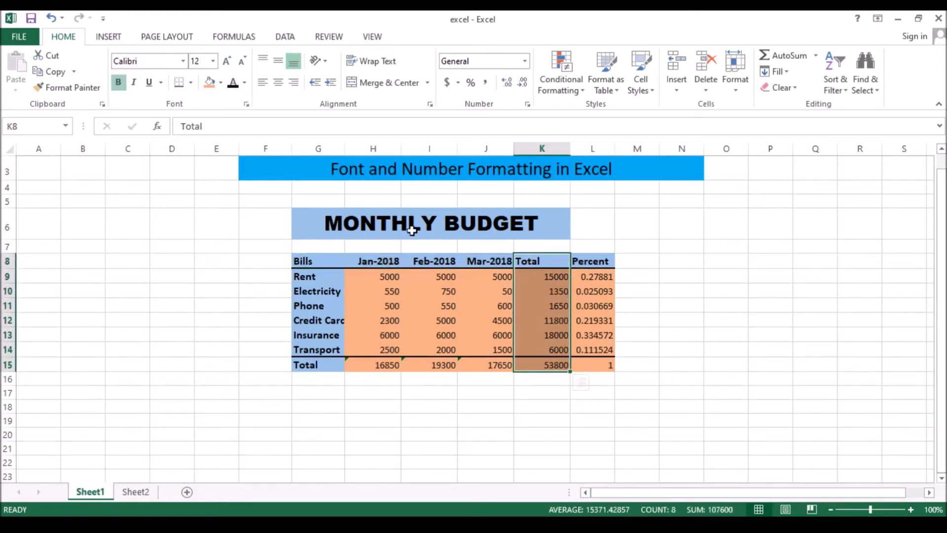
click(191, 83)
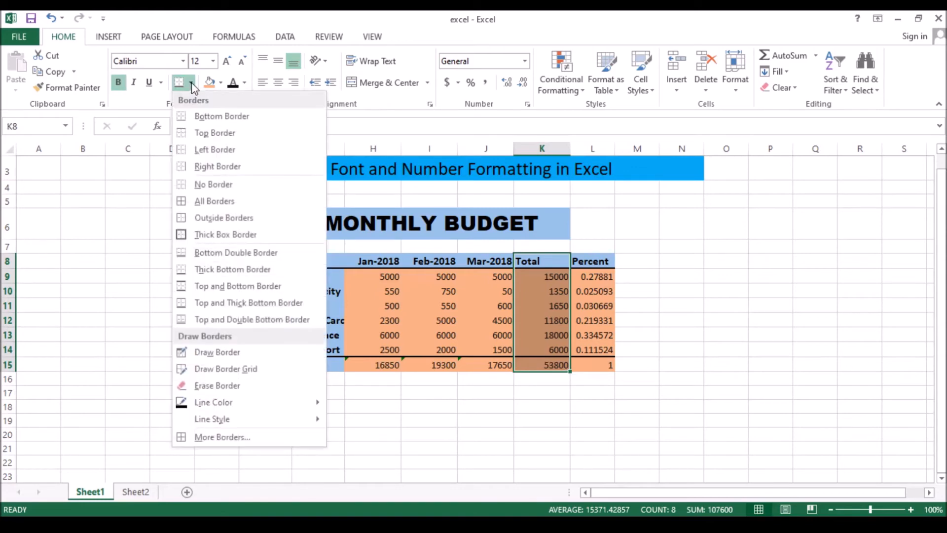
click(213, 149)
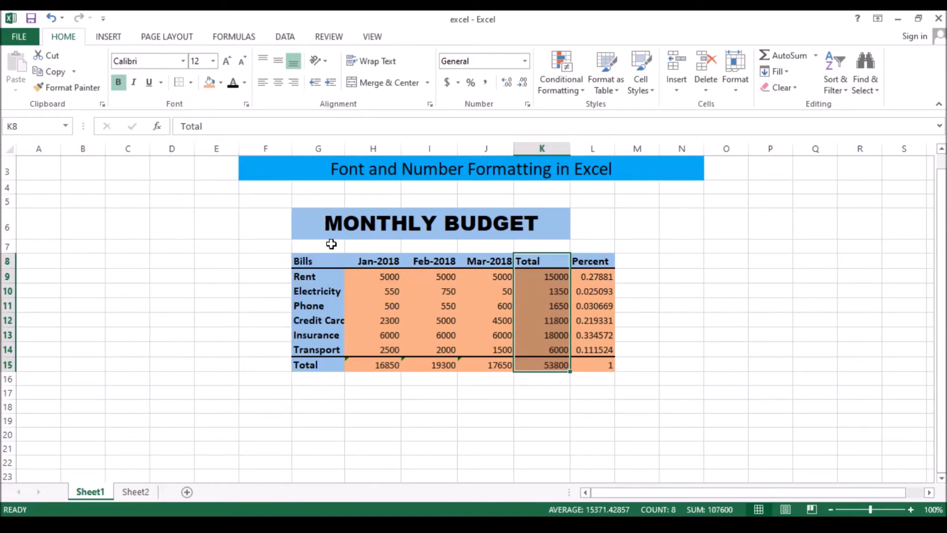
Add a right border to the Bills column G8:G15.
drag(323, 263, 313, 365)
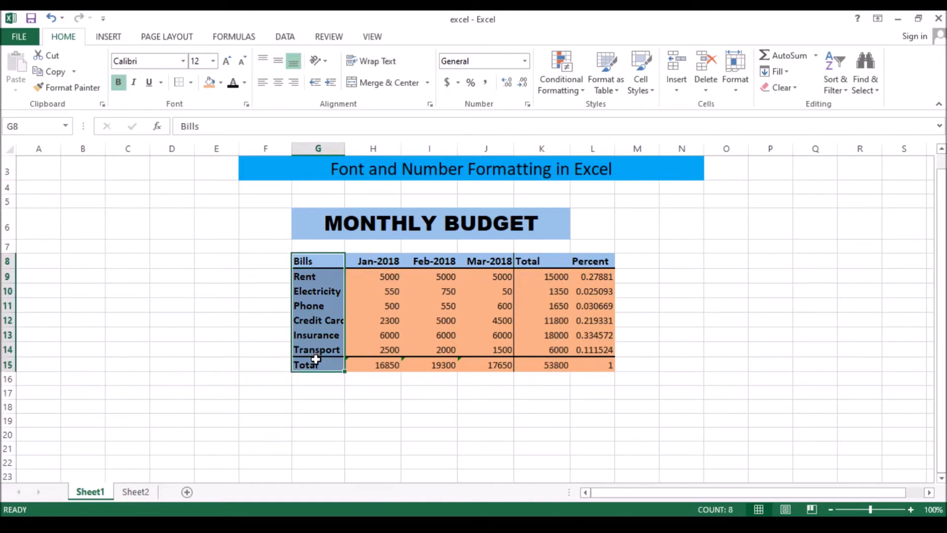
click(192, 84)
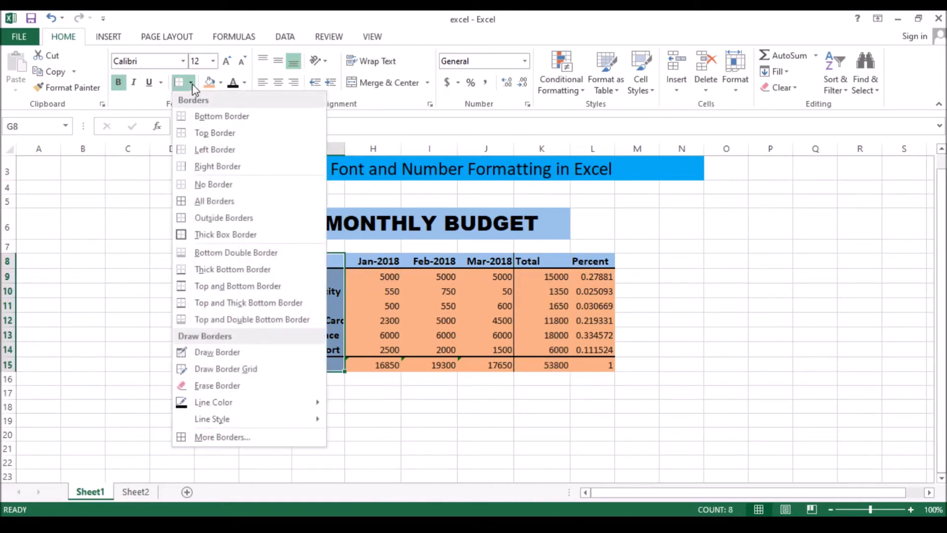
click(220, 167)
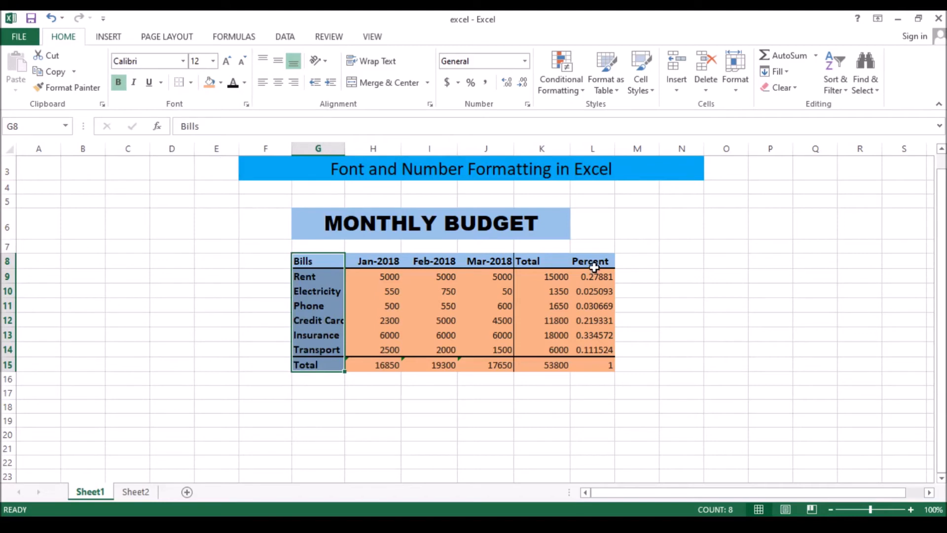
Add a left border to the Percent column L8:L15.
drag(595, 263, 598, 365)
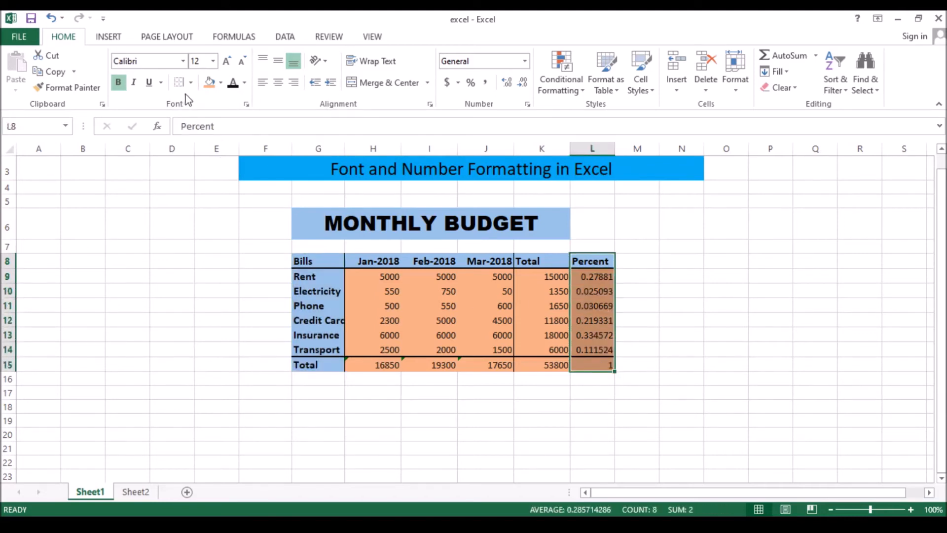
click(191, 82)
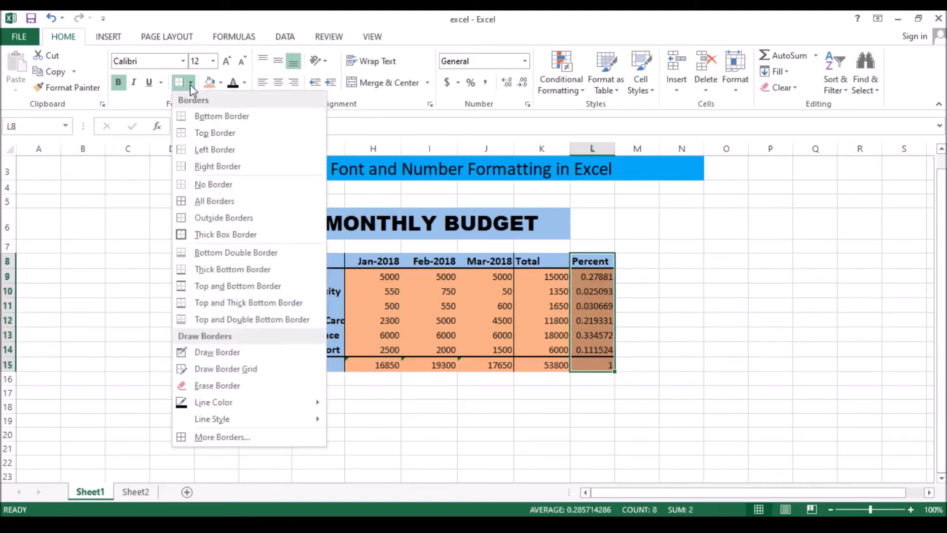
click(212, 150)
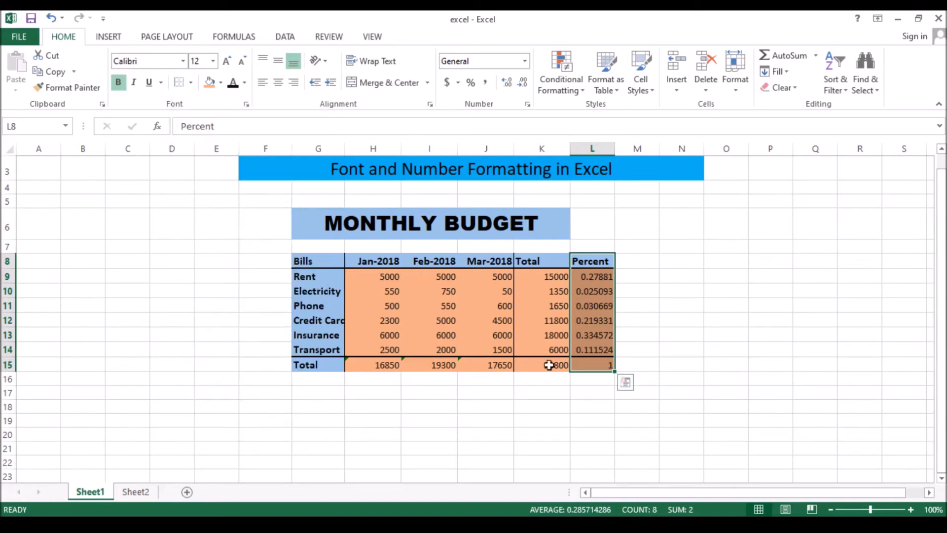
click(632, 366)
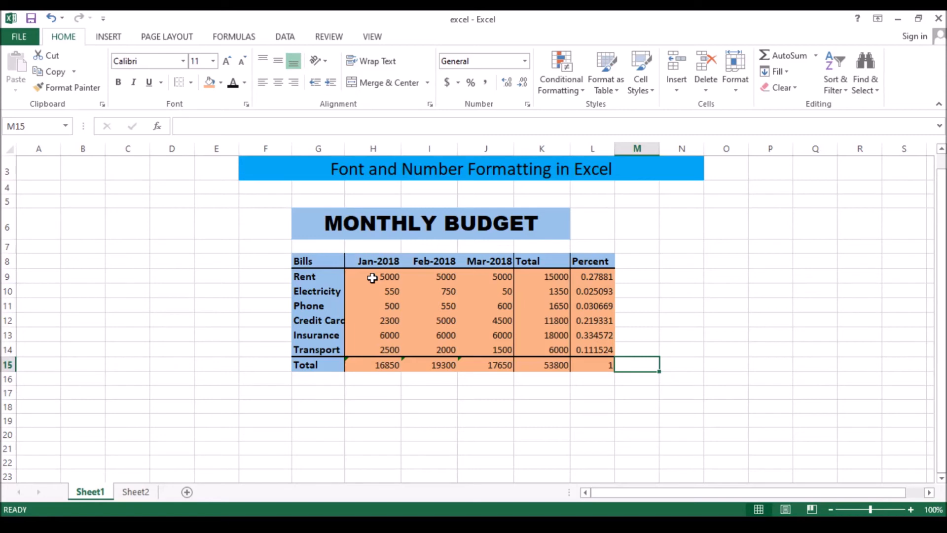
Apply the $ English (United States) accounting format to the amounts in H9:K15.
drag(372, 278, 539, 363)
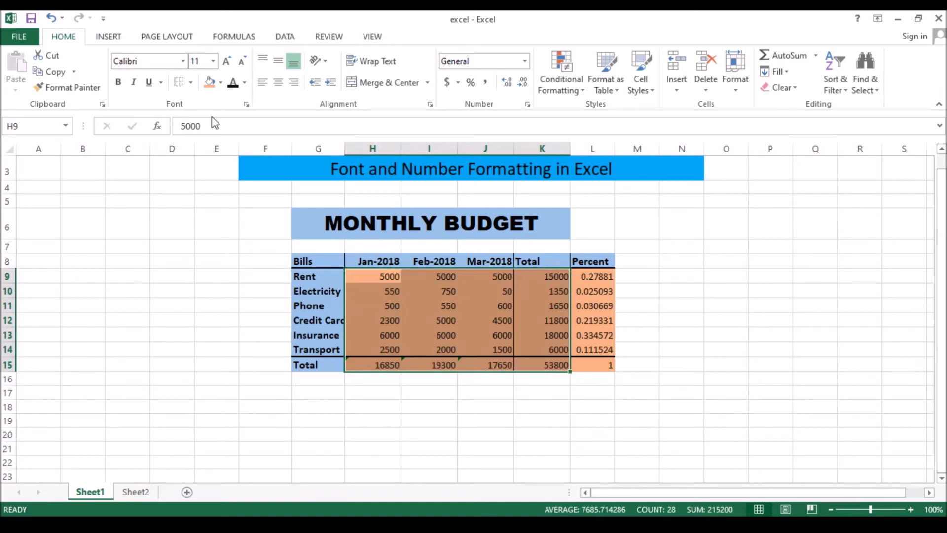
click(459, 84)
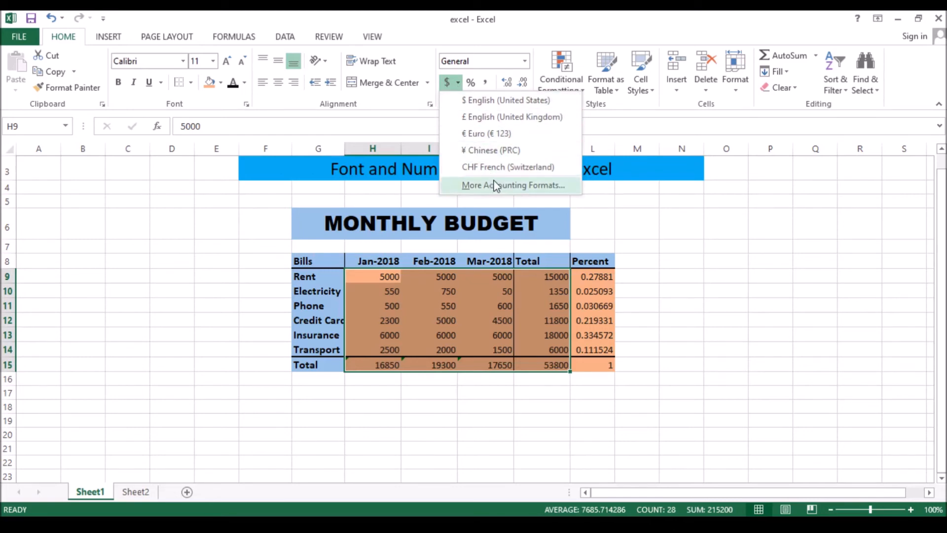
click(492, 103)
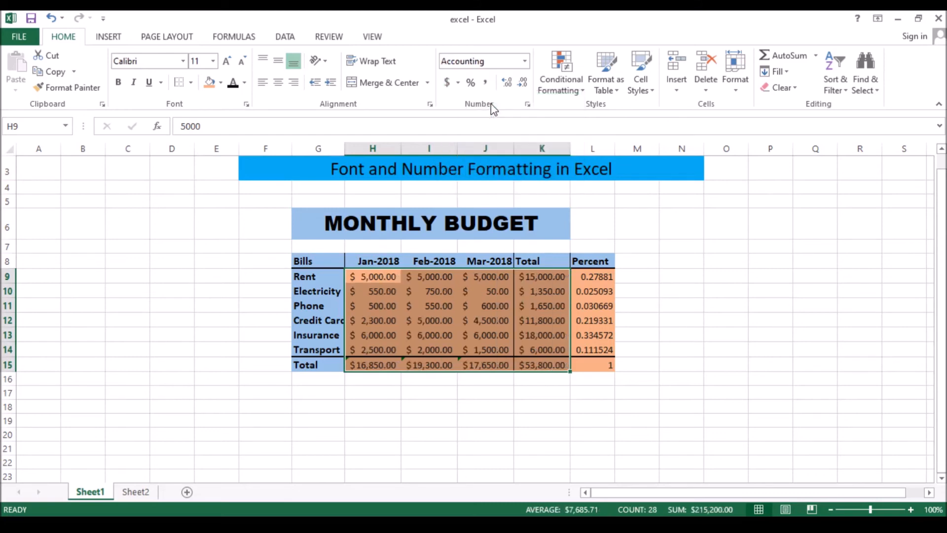
click(548, 387)
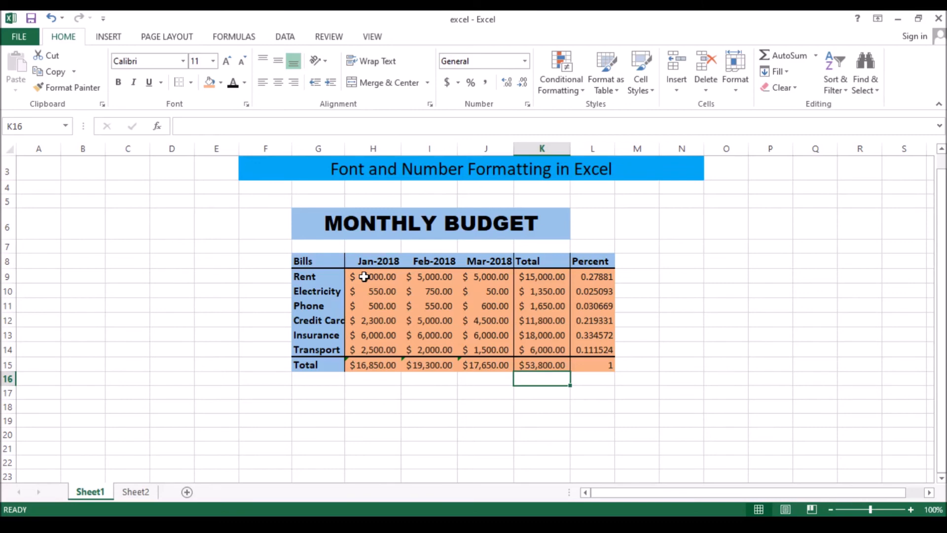
Apply Comma Style to the bill amounts in H9:K14, leaving out the Total row.
drag(364, 277, 547, 348)
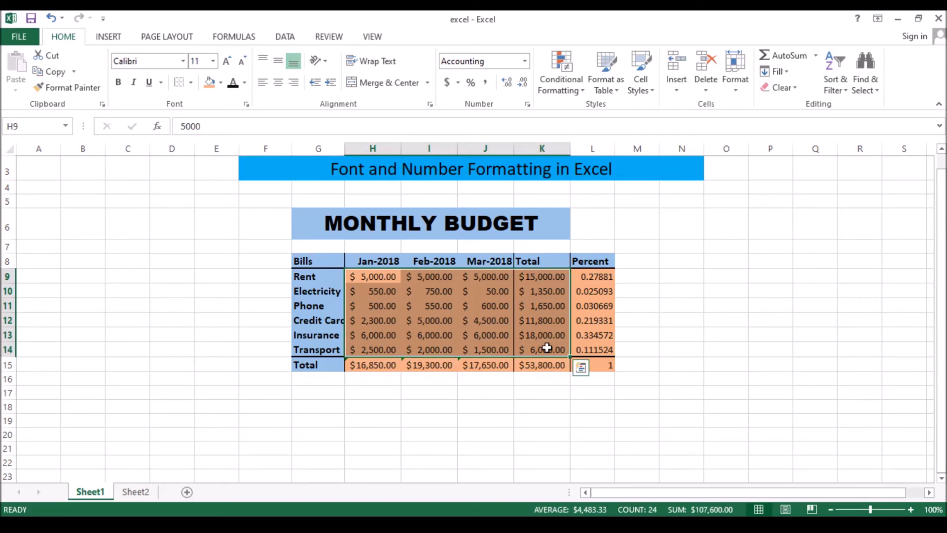
click(487, 84)
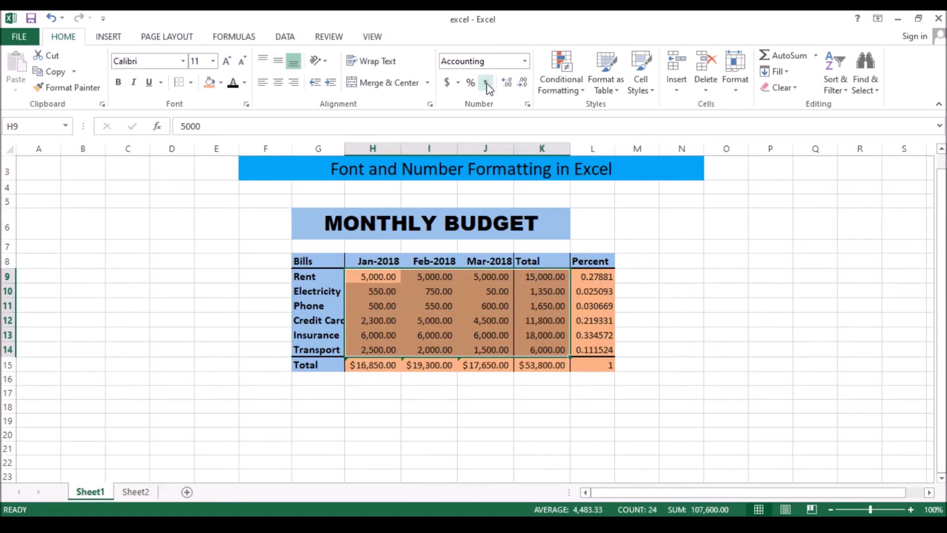
click(558, 381)
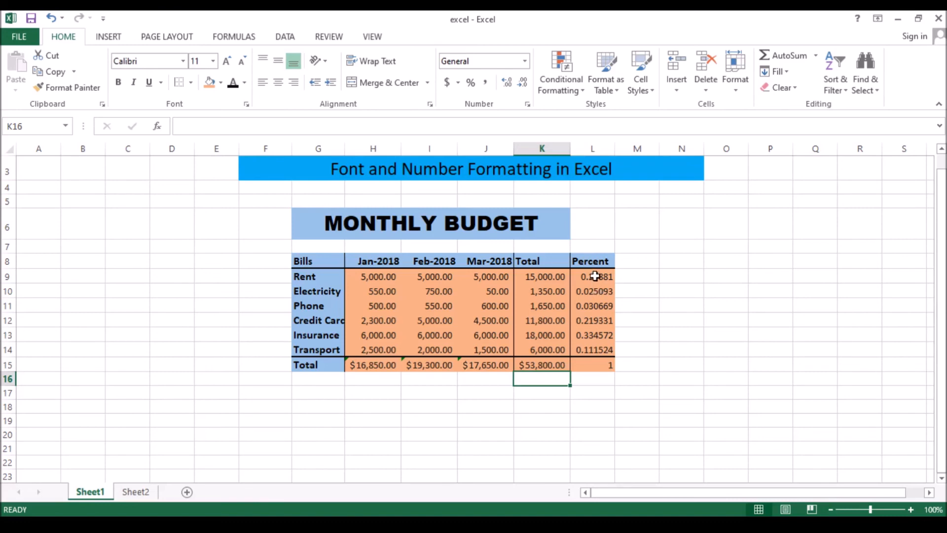
Apply Percent Style to the values in the Percent column, L9:L15.
drag(596, 277, 590, 362)
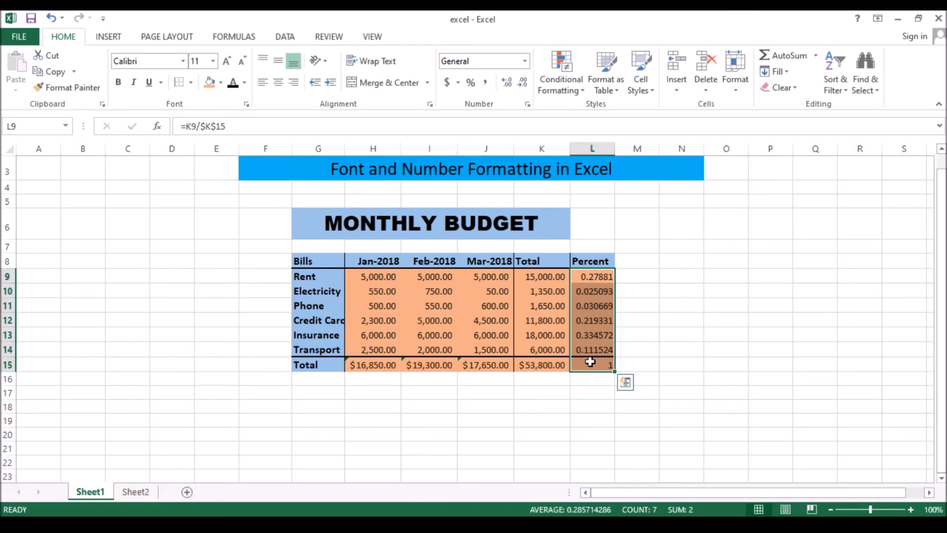
click(473, 87)
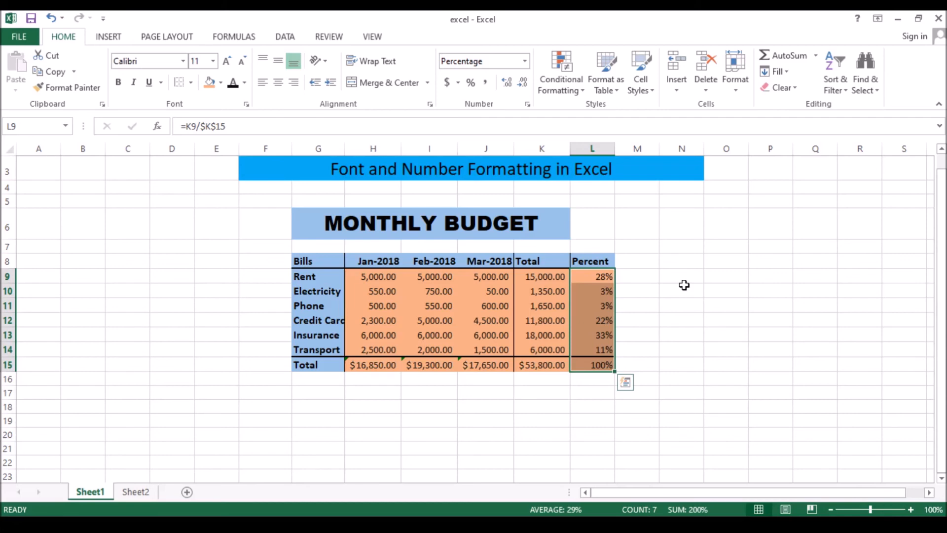
key(ctrl+z)
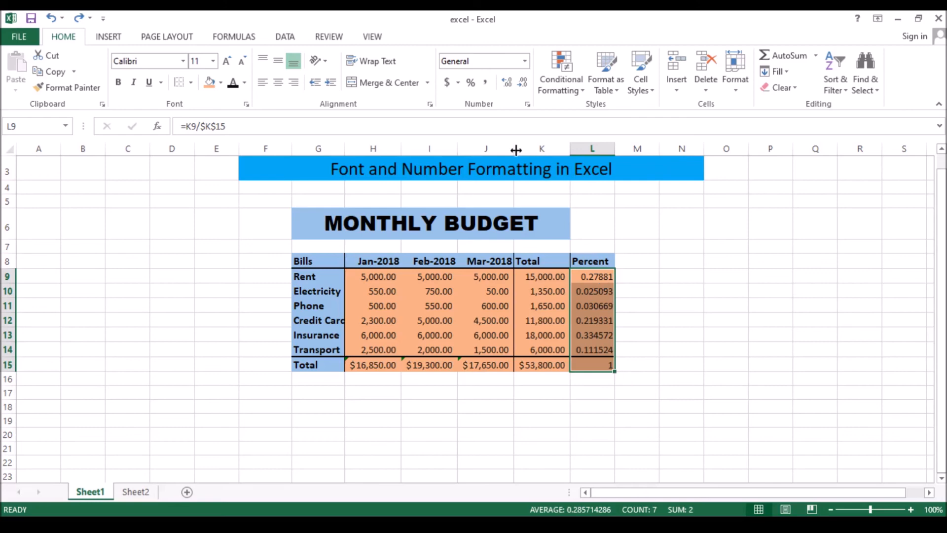
click(471, 84)
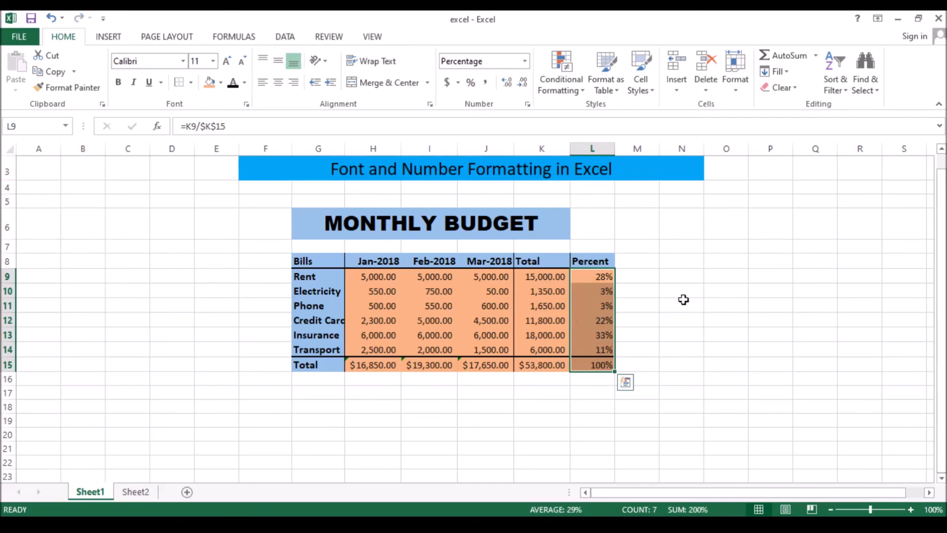
Set the percentages in L9:L15 to show two decimal places.
click(508, 83)
click(508, 84)
click(508, 84)
click(508, 83)
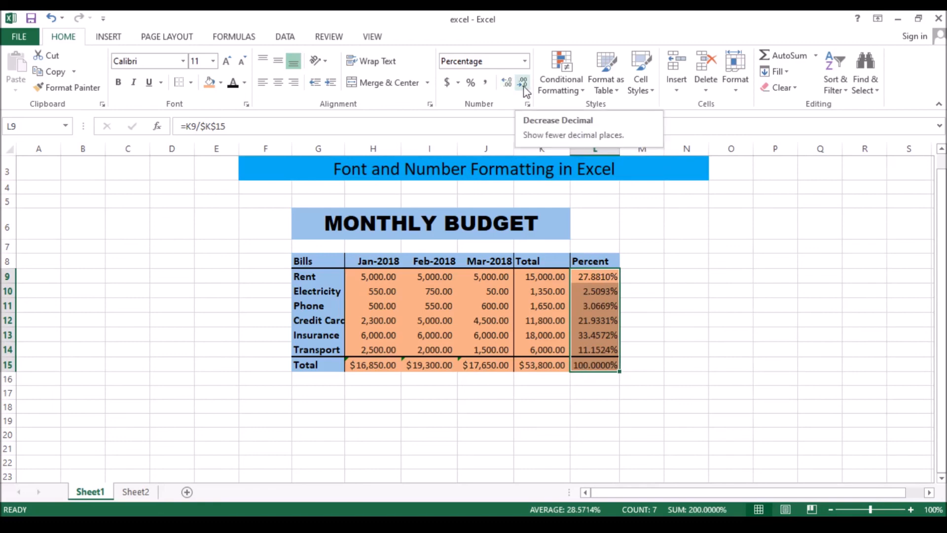
click(525, 89)
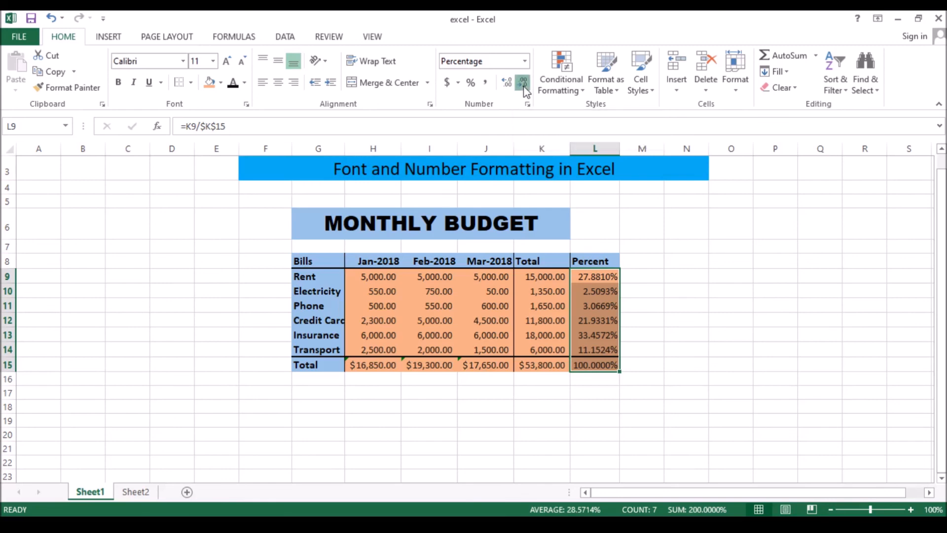
click(525, 89)
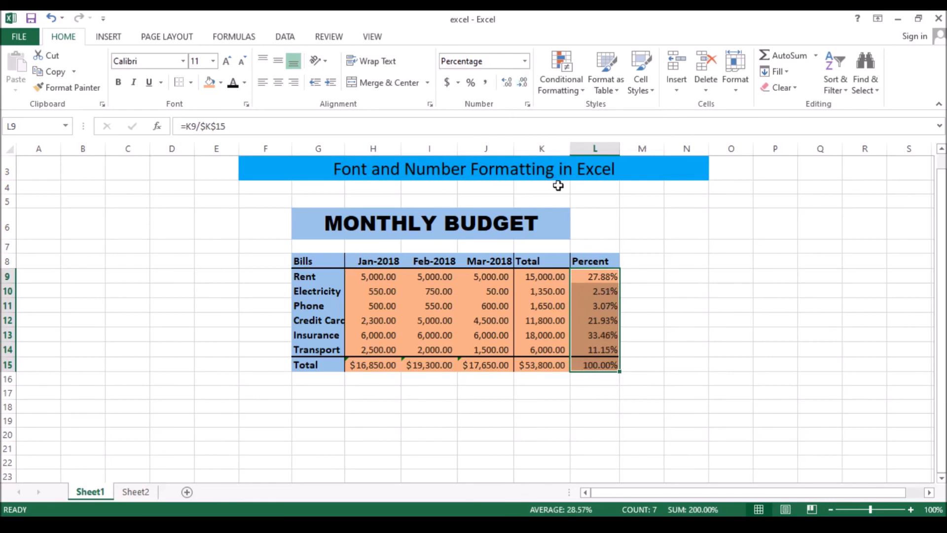
click(657, 332)
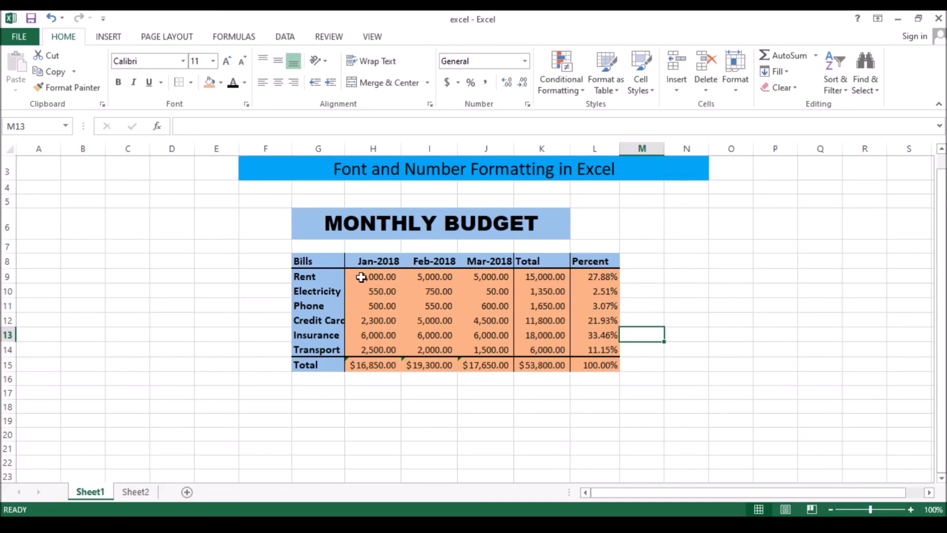
Clear only the formats from the bill amounts in H9:K14, keeping their contents.
drag(361, 277, 536, 349)
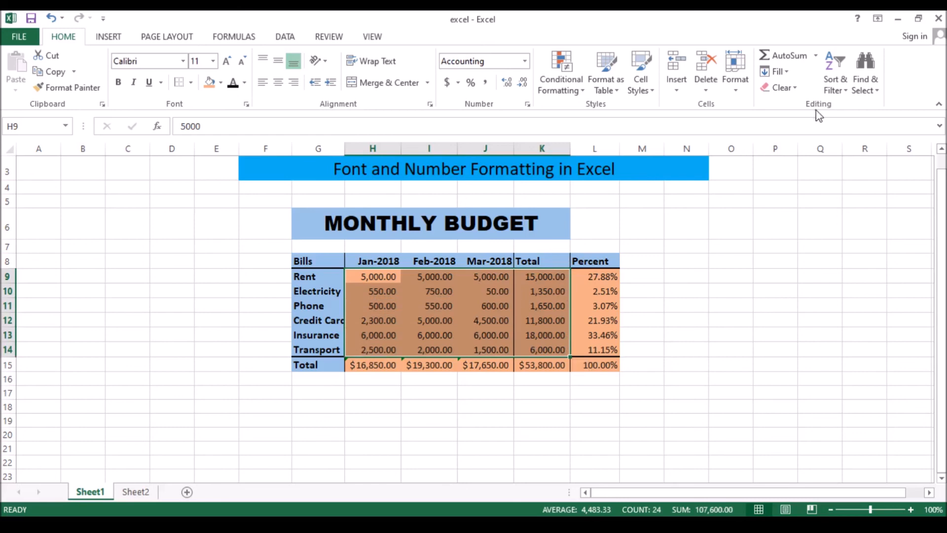
click(797, 89)
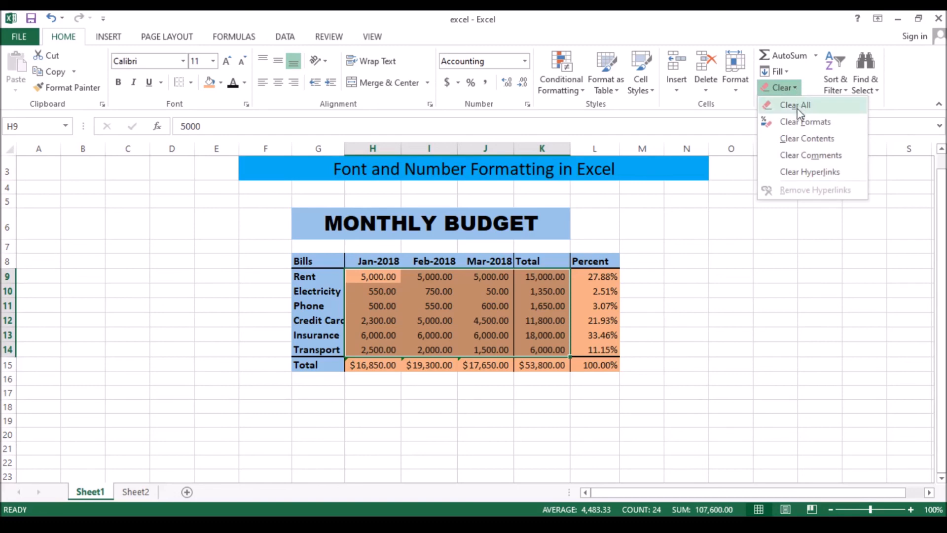
click(801, 123)
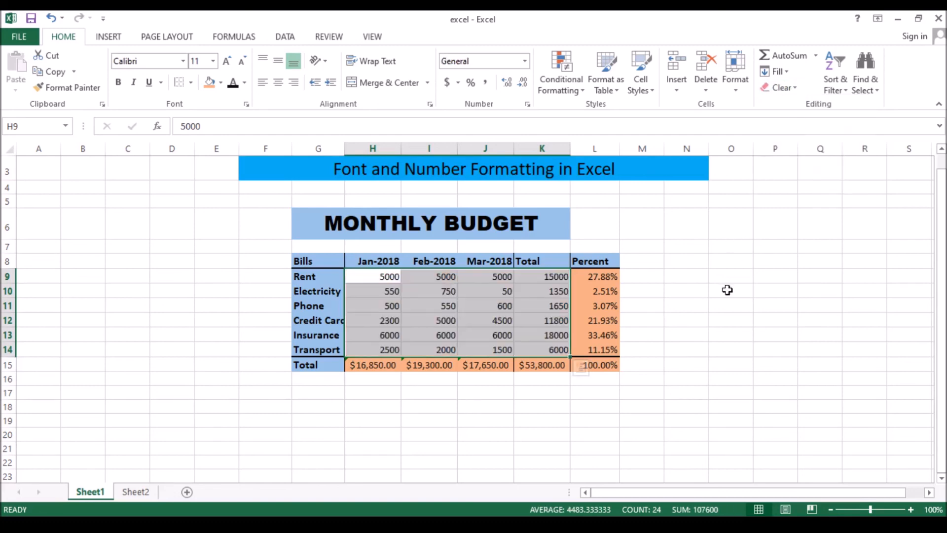
click(695, 337)
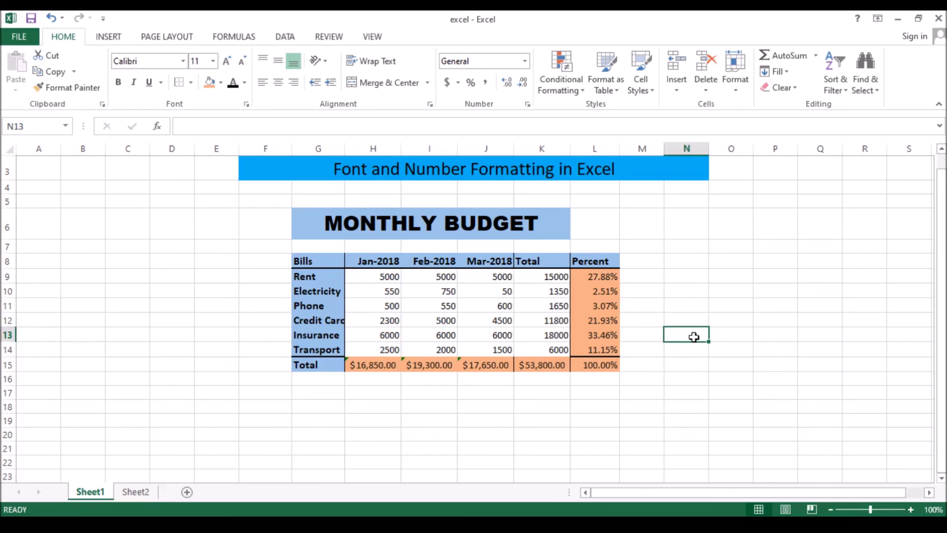
Undo the clearing of formats on the bill amounts in H9:K14.
key(ctrl+z)
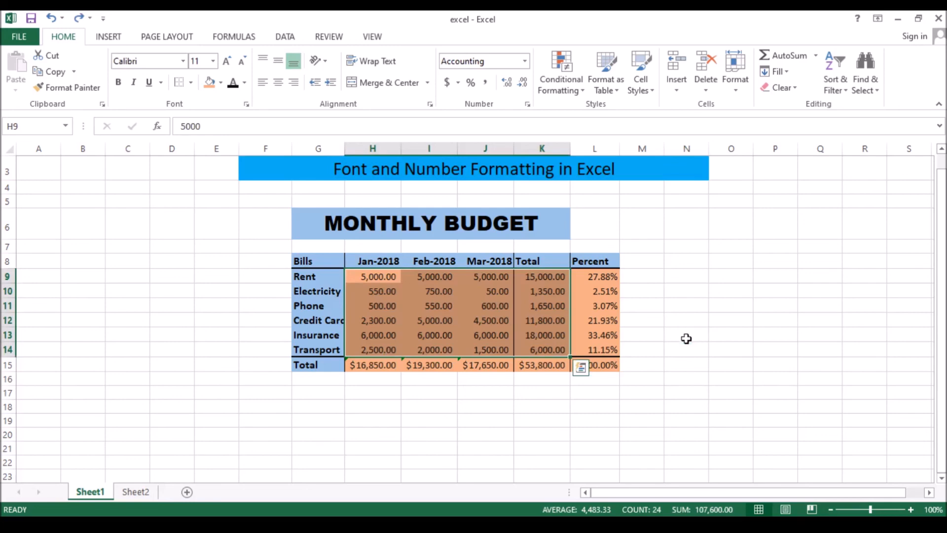
click(686, 338)
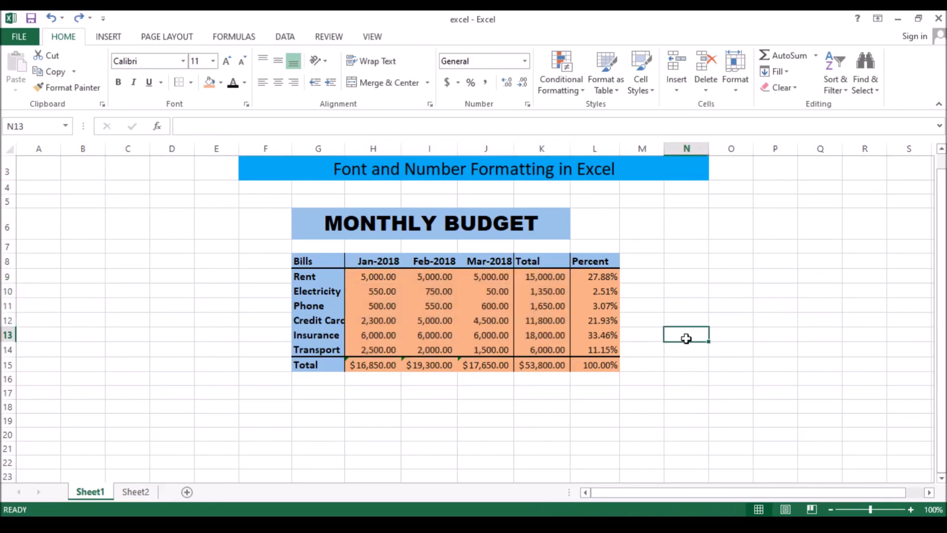